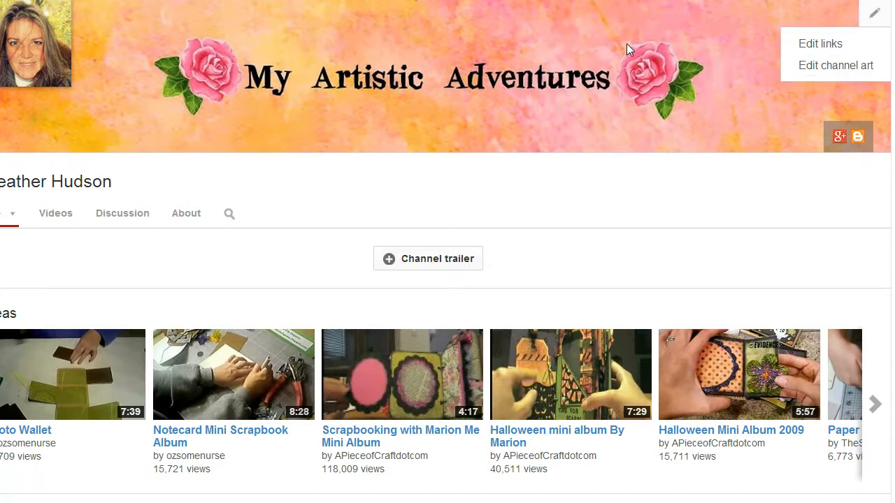
# Open the channel art upload dialog to check the recommended image size, and close it without uploading anything
pyautogui.moveTo(46, 37)
pyautogui.click(828, 67)
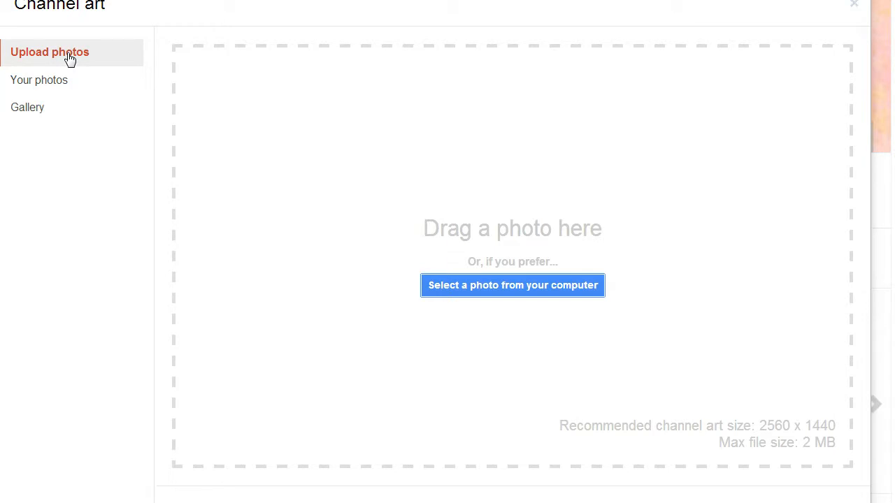
pyautogui.click(854, 5)
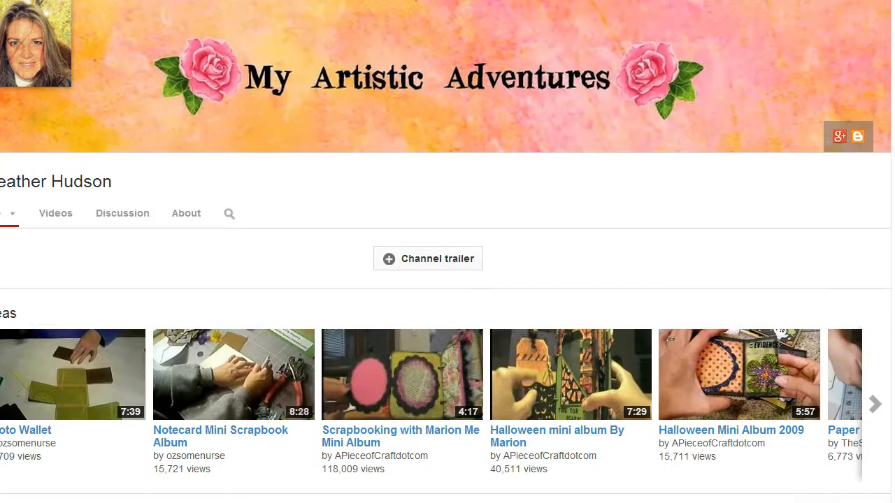
# Switch to the Youtube channel Art Template image in GIMP and add a transparent 2560 x 1440 px layer
pyautogui.moveTo(185, 502)
pyautogui.moveTo(98, 502)
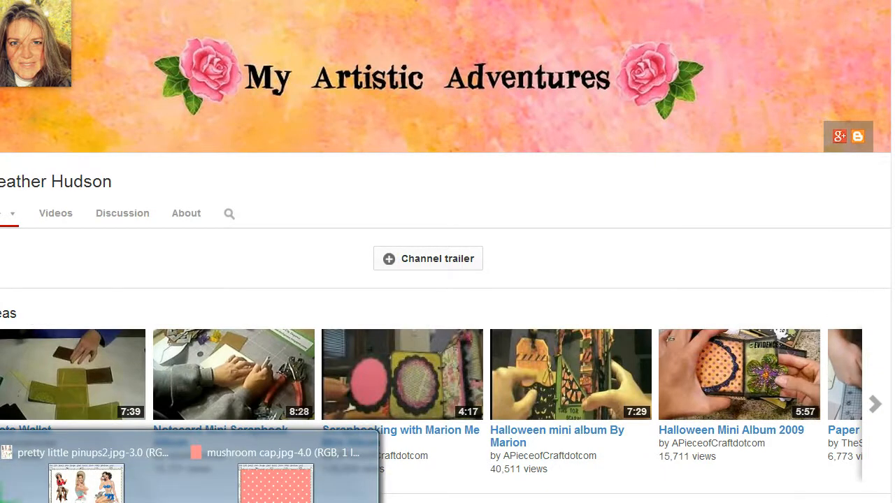
pyautogui.click(2, 500)
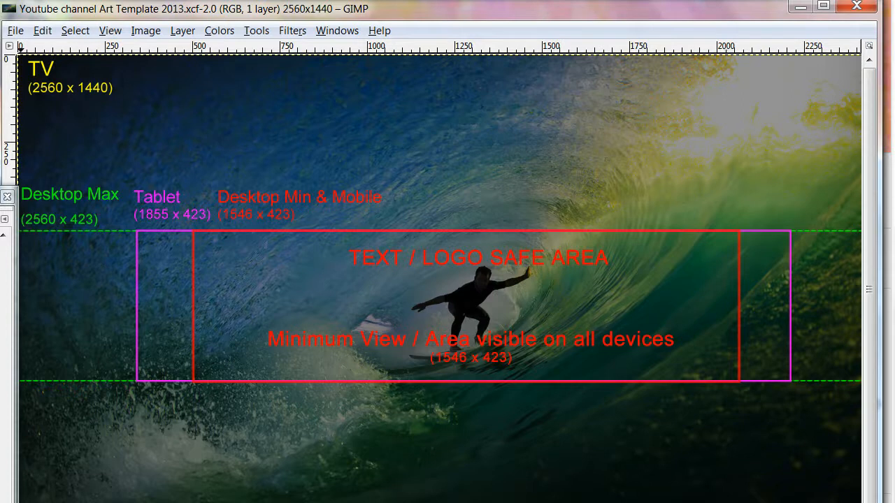
pyautogui.moveTo(0, 230); pyautogui.dragTo(386, 200)
pyautogui.click(406, 225)
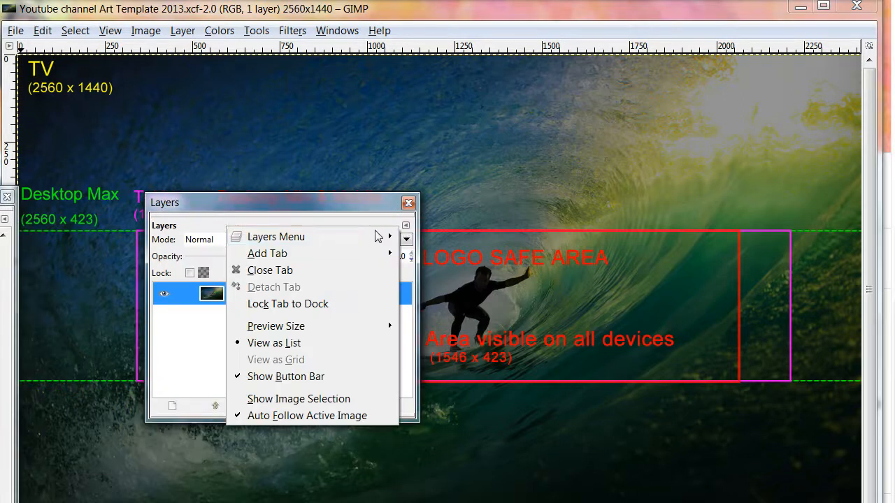
pyautogui.moveTo(346, 238)
pyautogui.click(429, 242)
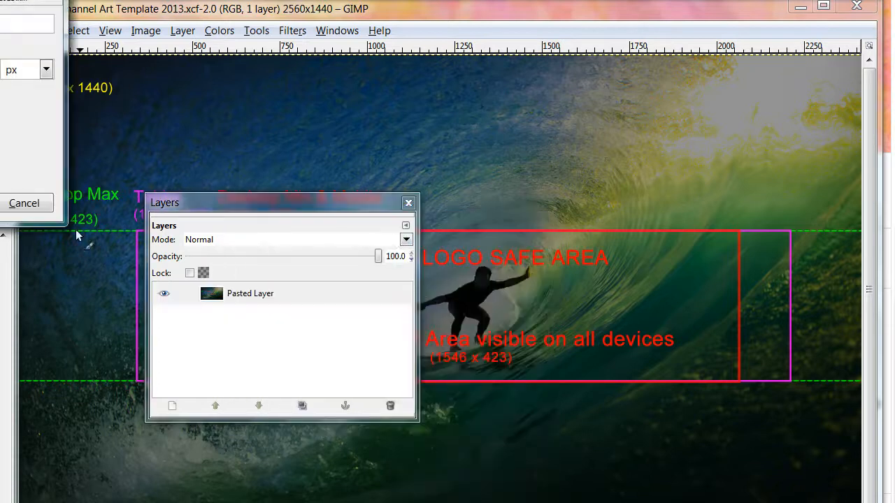
pyautogui.moveTo(0, 0); pyautogui.dragTo(210, 124)
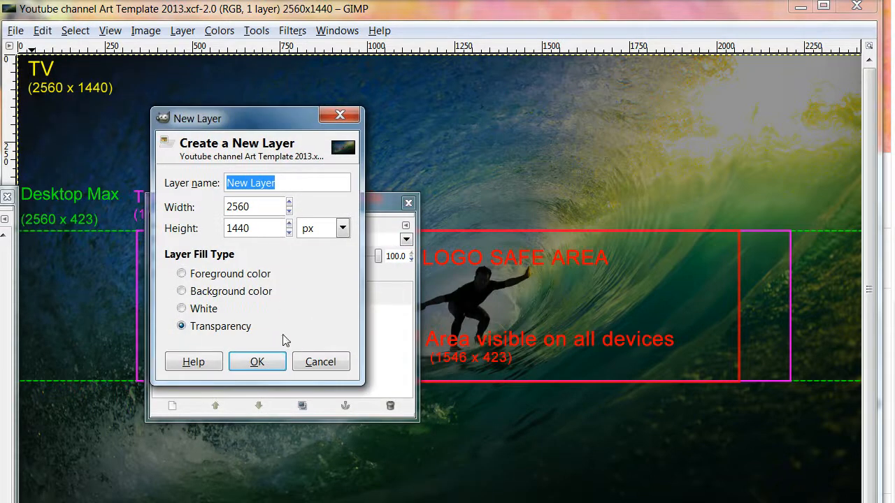
pyautogui.click(269, 359)
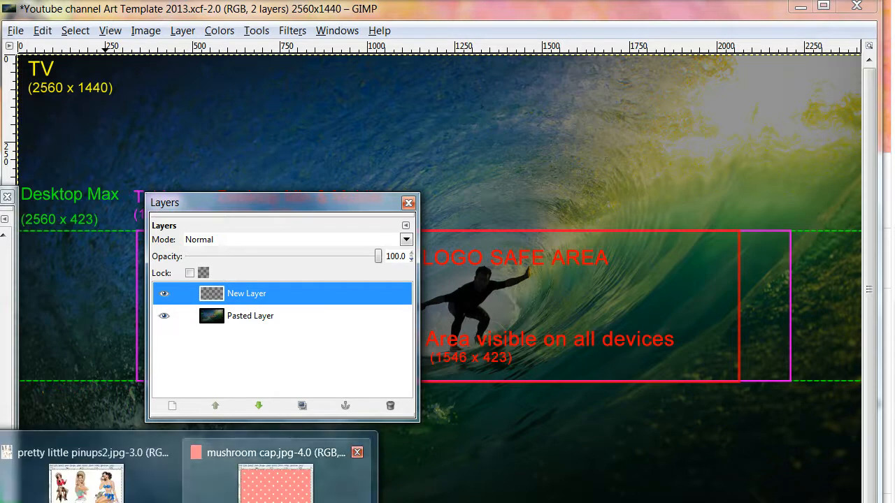
# Copy the polka-dot pattern from the mushroom cap.jpg image and minimize that image's window
pyautogui.click(273, 489)
pyautogui.moveTo(133, 499); pyautogui.dragTo(500, 4)
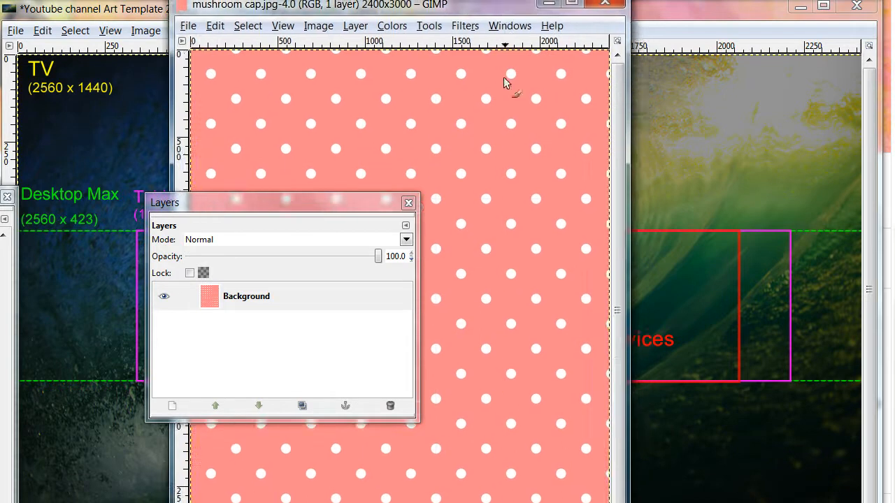
pyautogui.rightClick(424, 122)
pyautogui.moveTo(461, 155)
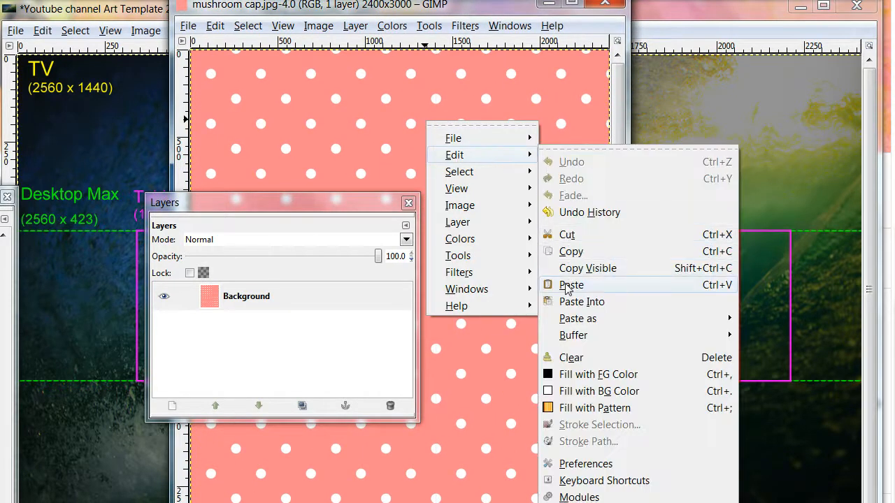
pyautogui.click(572, 252)
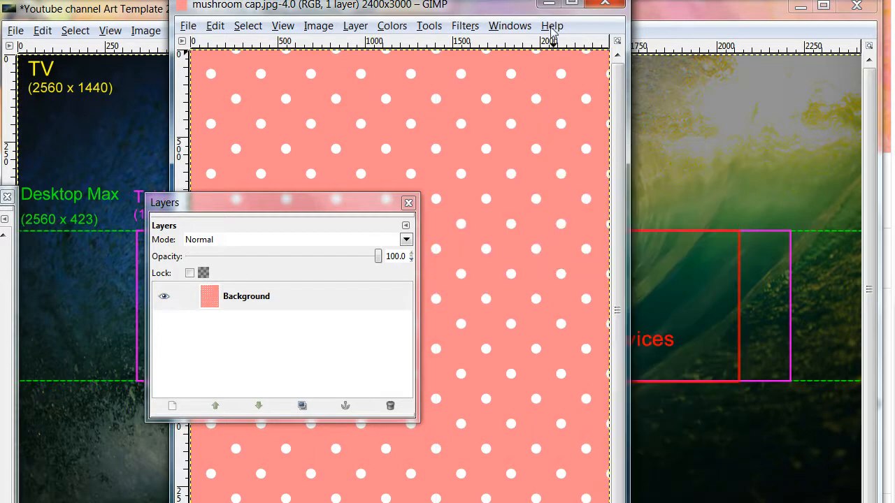
pyautogui.click(548, 3)
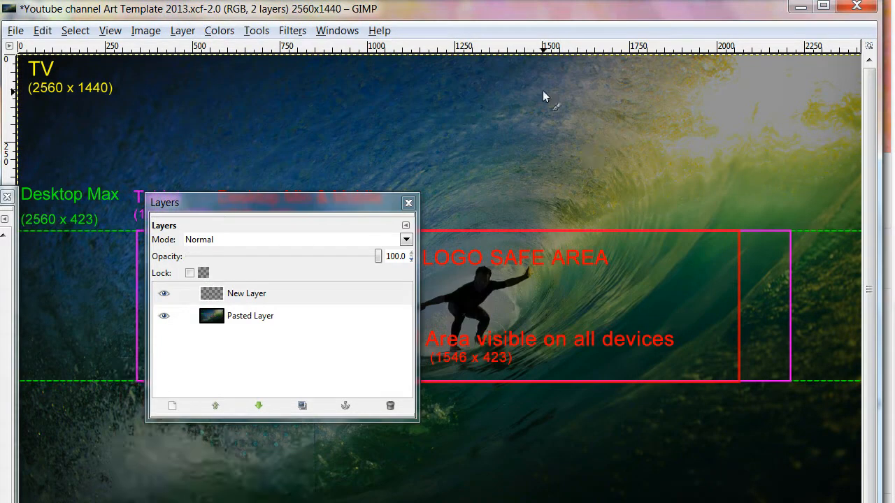
# Paste the copied polka-dot pattern onto the new transparent layer of the channel art template
pyautogui.click(291, 297)
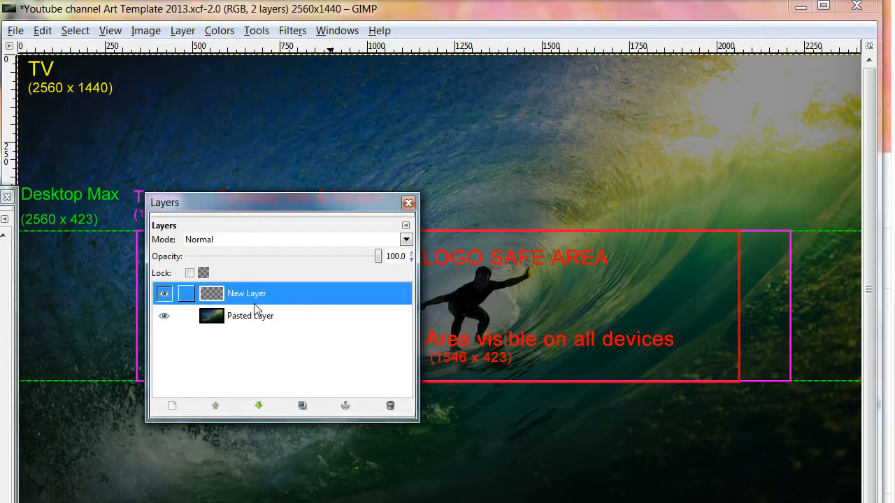
pyautogui.rightClick(298, 116)
pyautogui.moveTo(335, 160)
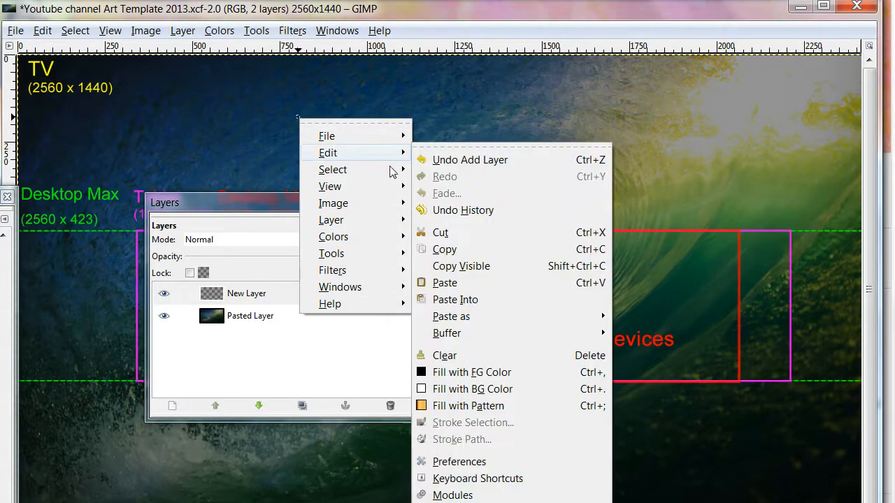
pyautogui.click(455, 285)
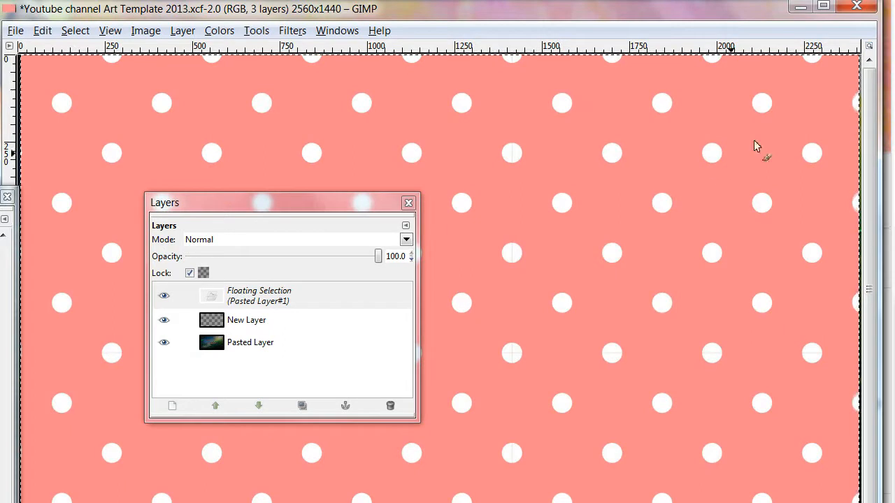
# Maximize the template window and scale the pasted polka-dot selection proportionally to 2579 x 3224 pixels
pyautogui.click(824, 7)
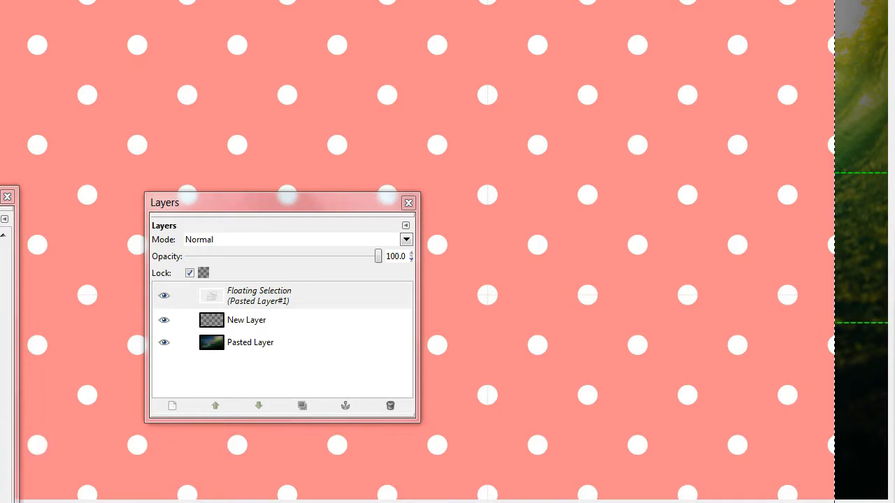
pyautogui.moveTo(882, 300); pyautogui.dragTo(597, 139)
pyautogui.click(589, 250)
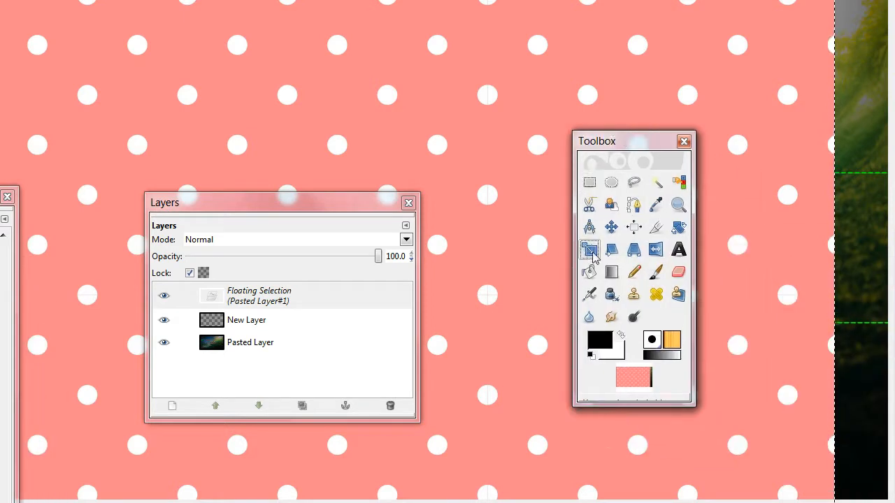
pyautogui.click(808, 120)
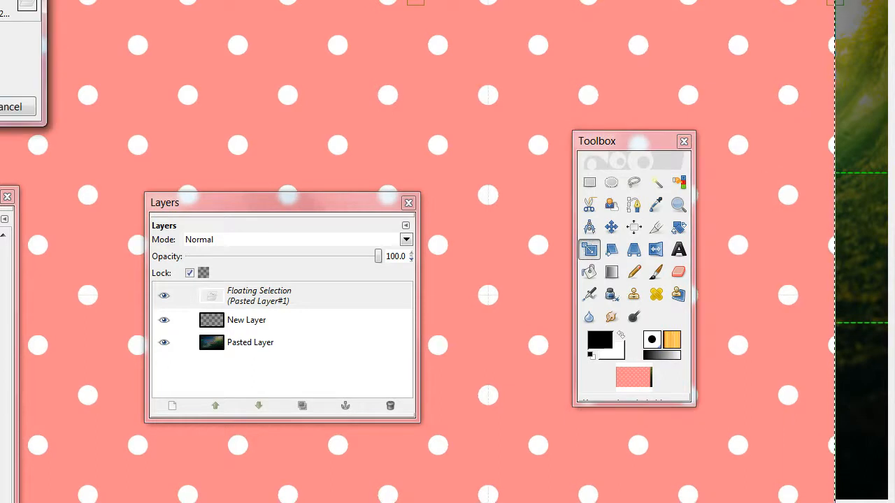
pyautogui.moveTo(7, 2); pyautogui.dragTo(326, 110)
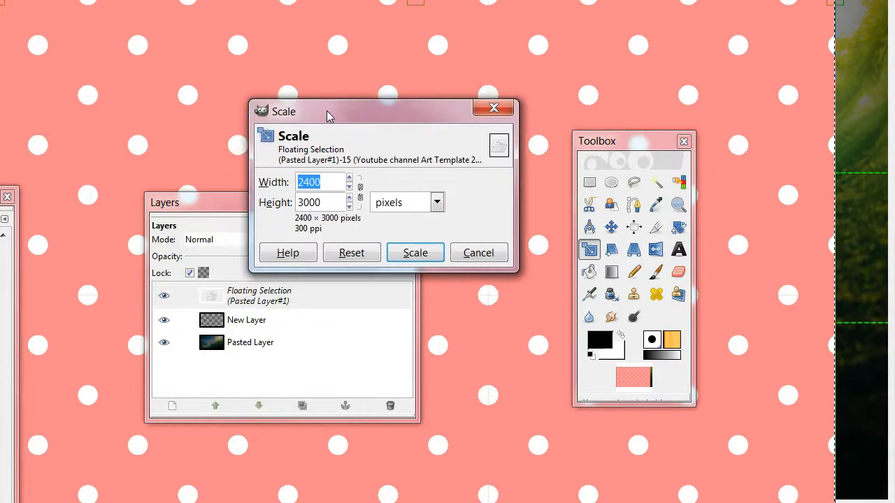
pyautogui.click(361, 198)
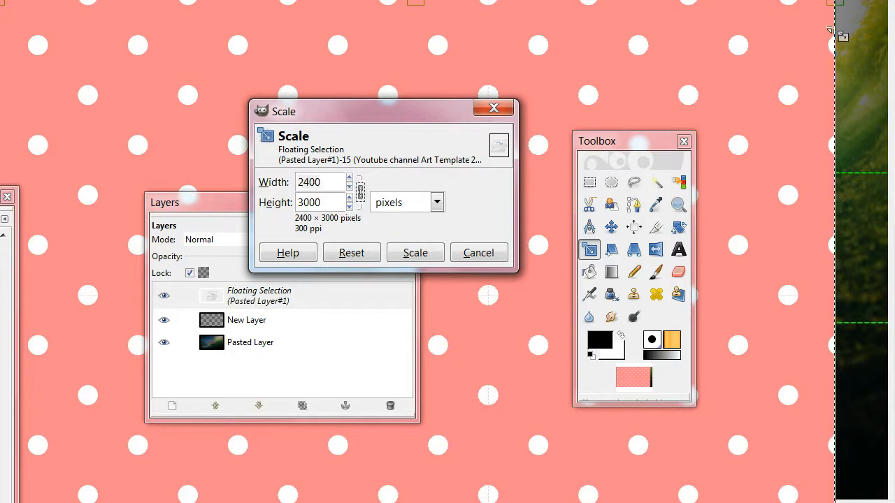
pyautogui.moveTo(793, 408); pyautogui.dragTo(705, 329)
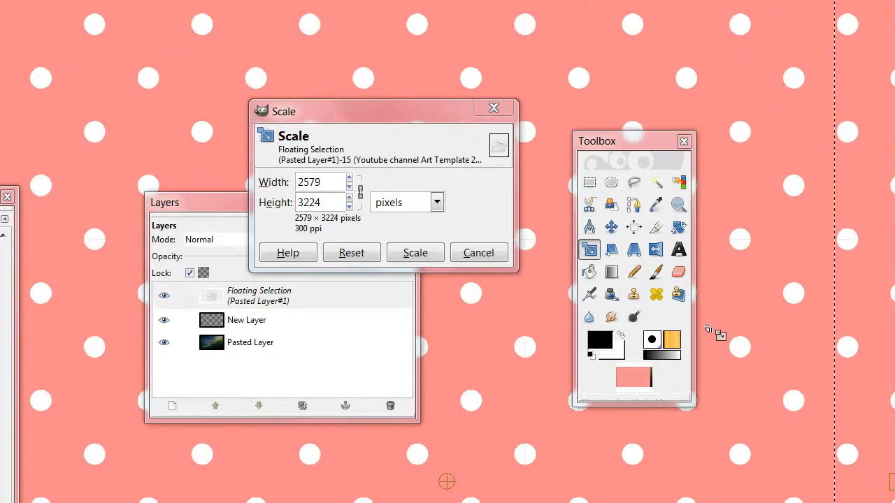
pyautogui.click(433, 255)
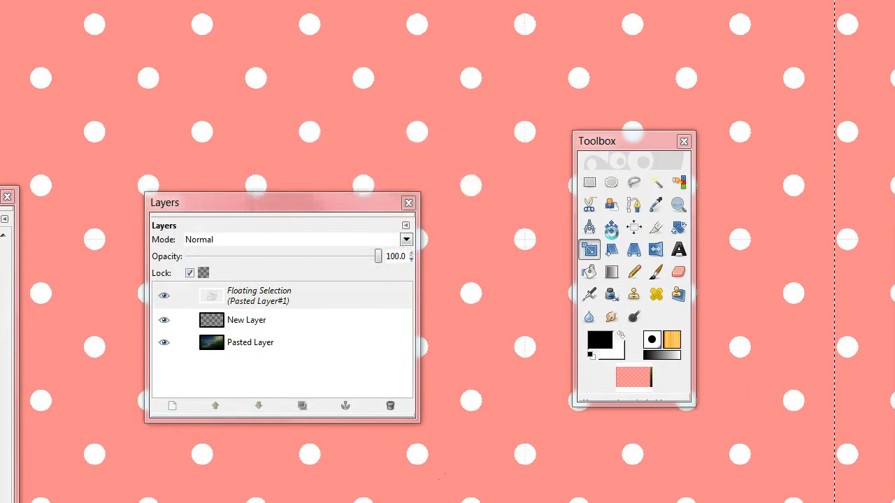
# Move the scaled polka-dot pattern so it covers the whole canvas and anchor it to its layer
pyautogui.click(611, 228)
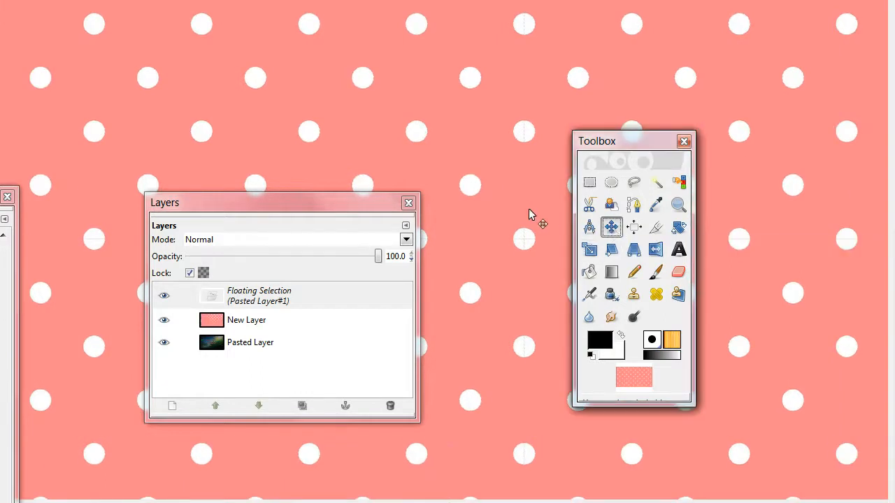
pyautogui.moveTo(524, 206)
pyautogui.mouseDown()
pyautogui.moveTo(513, 201)
pyautogui.moveTo(521, 205)
pyautogui.mouseUp()
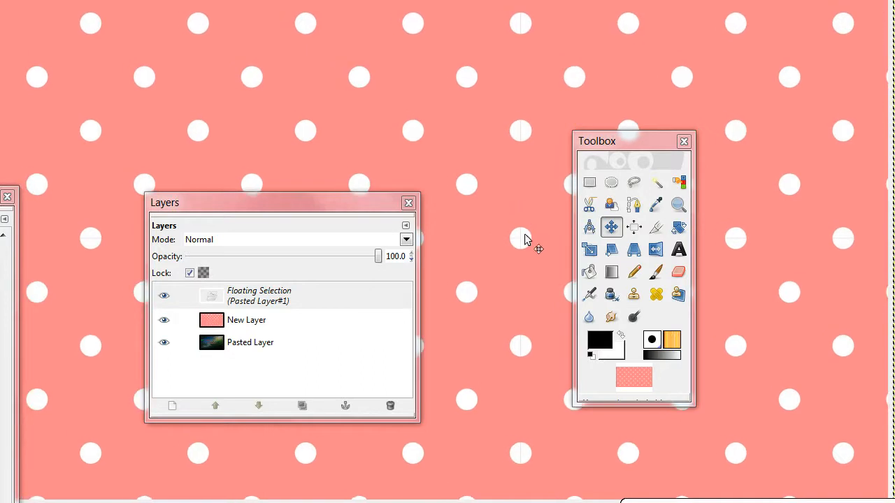
pyautogui.click(346, 405)
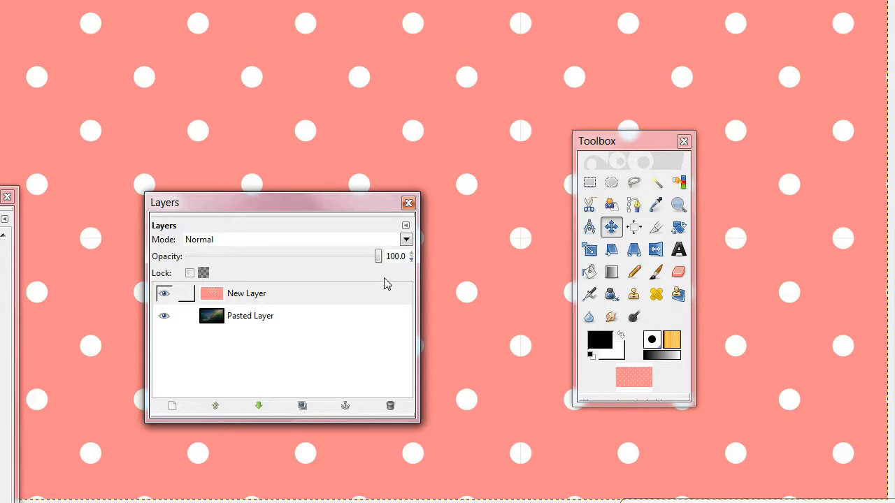
# Add another transparent layer above the polka-dot layer
pyautogui.click(406, 225)
pyautogui.moveTo(340, 236)
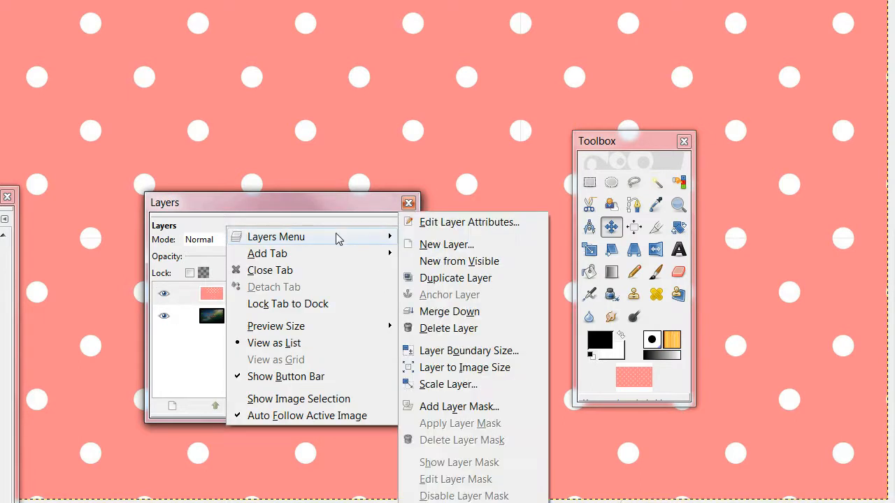
pyautogui.click(432, 245)
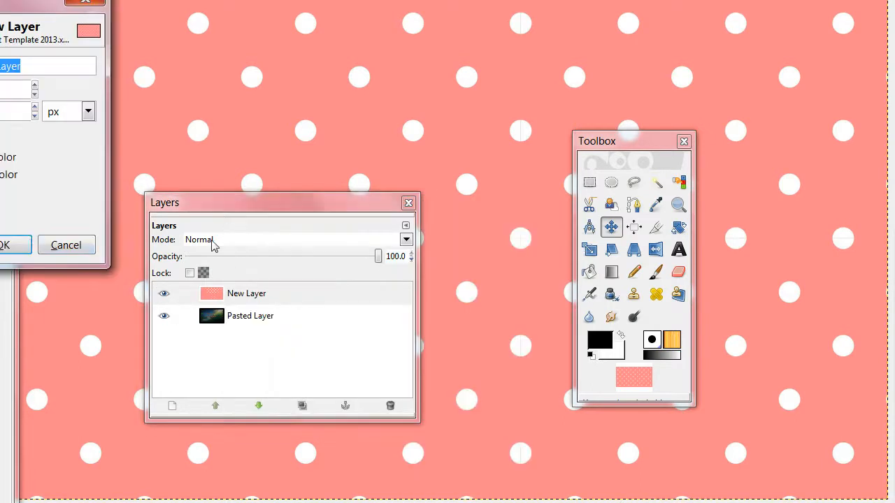
pyautogui.click(17, 246)
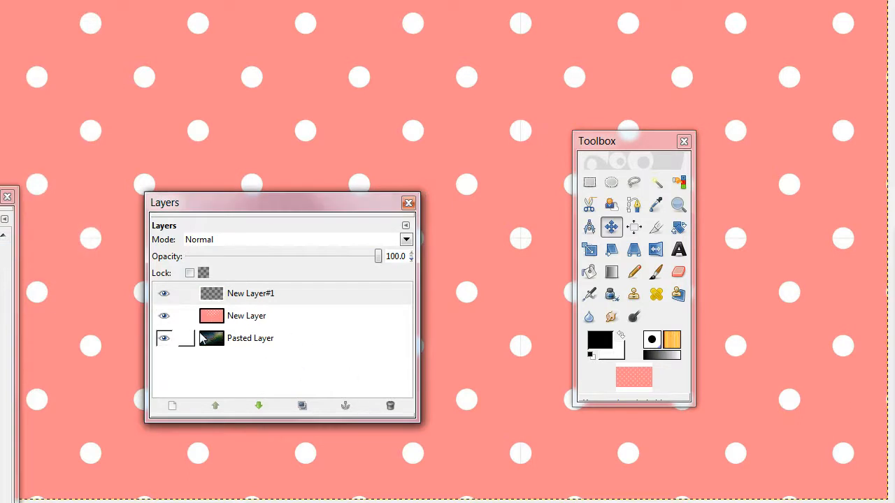
# Lower the polka-dot layer's opacity to 78.2 and move the floating dialogs off the template's text safe area
pyautogui.click(246, 345)
pyautogui.moveTo(636, 144); pyautogui.dragTo(823, 239)
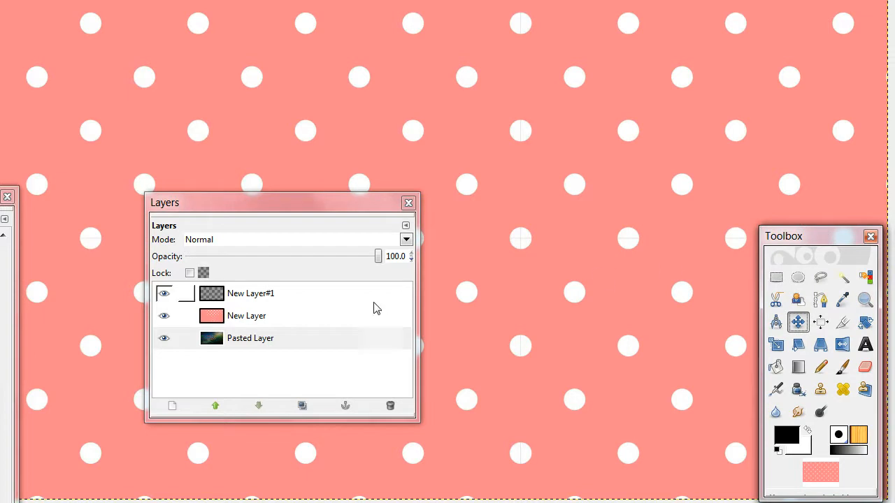
pyautogui.click(255, 321)
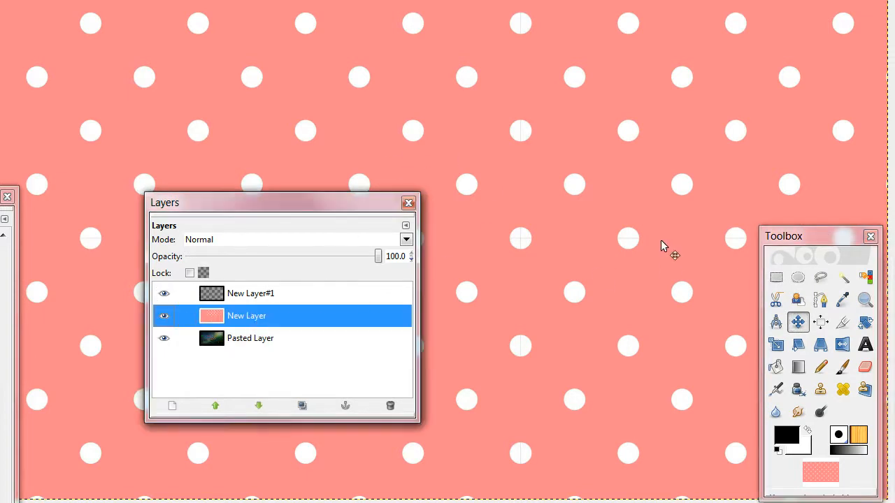
pyautogui.moveTo(378, 257); pyautogui.dragTo(342, 260)
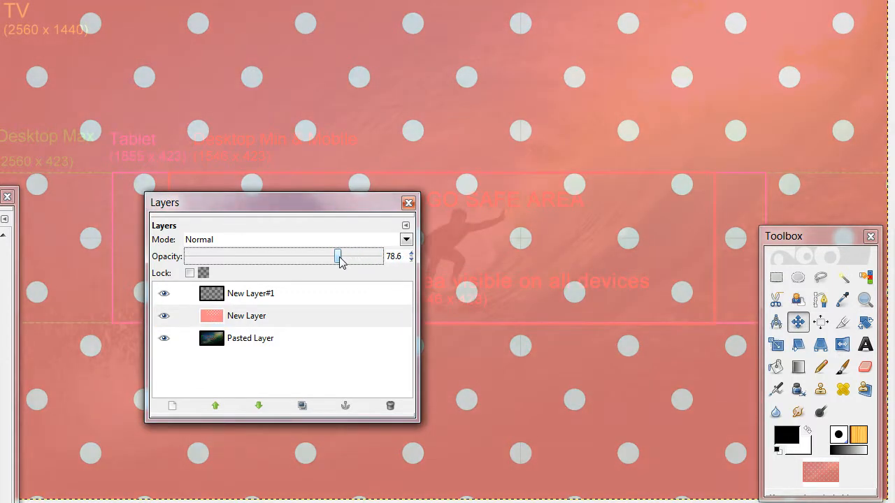
pyautogui.moveTo(340, 260); pyautogui.dragTo(338, 260)
pyautogui.moveTo(320, 204); pyautogui.dragTo(336, 333)
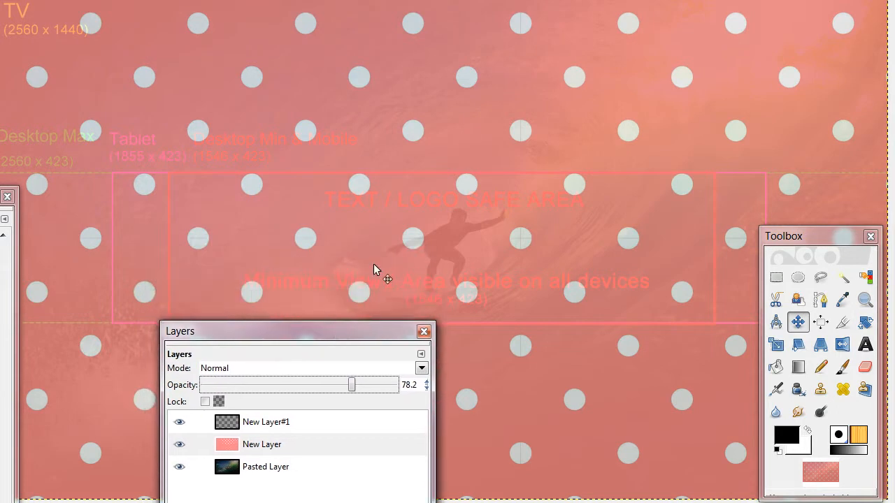
# Activate the Text tool and set its font to Blindfold
pyautogui.click(865, 344)
pyautogui.moveTo(0, 301); pyautogui.dragTo(82, 129)
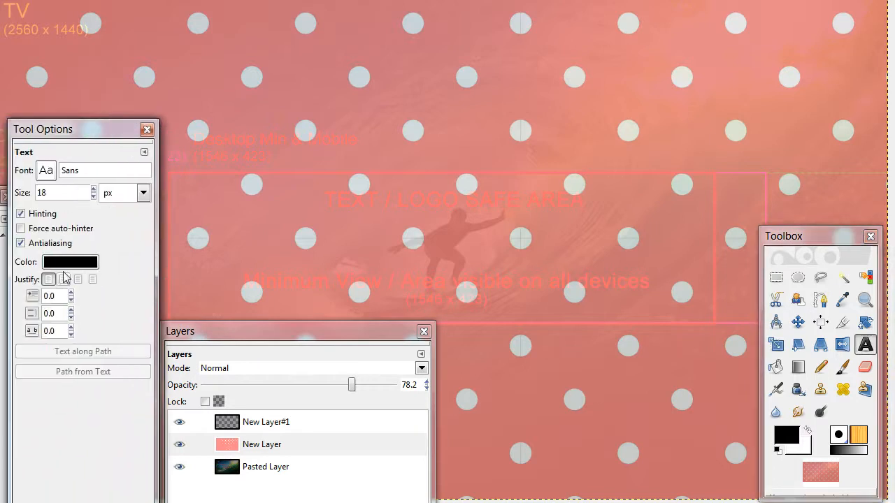
pyautogui.doubleClick(91, 171)
pyautogui.write('b')
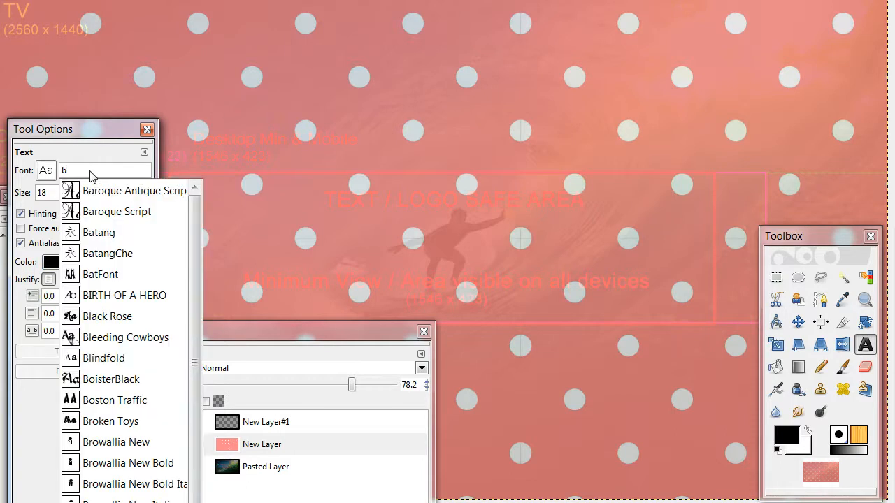
pyautogui.write('lin')
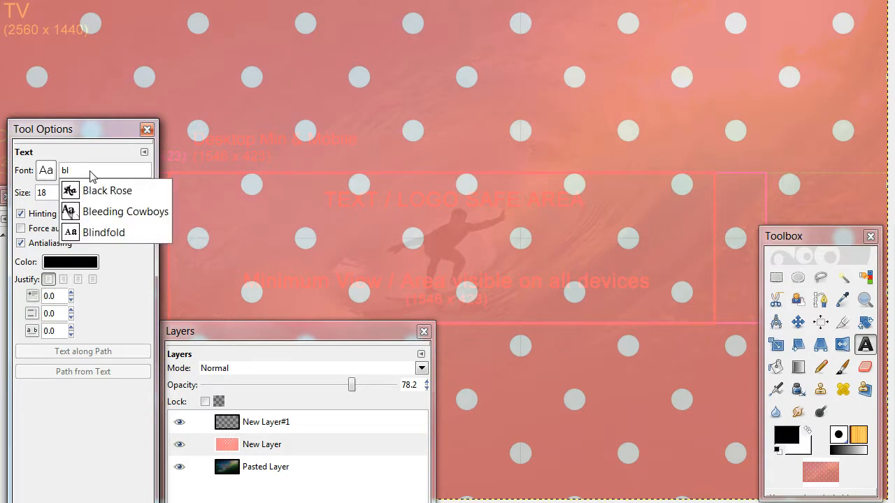
pyautogui.click(94, 232)
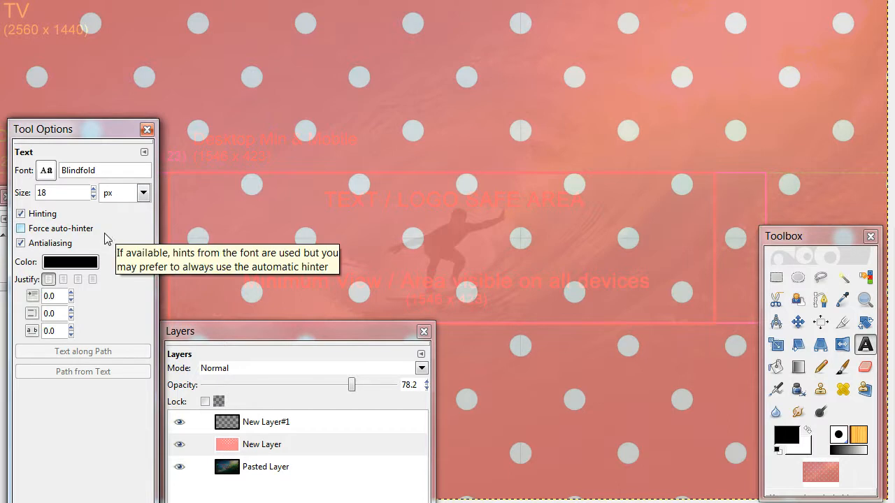
# Add the text "My Artistic Adventures" inside the template's safe area
pyautogui.press('Tab')
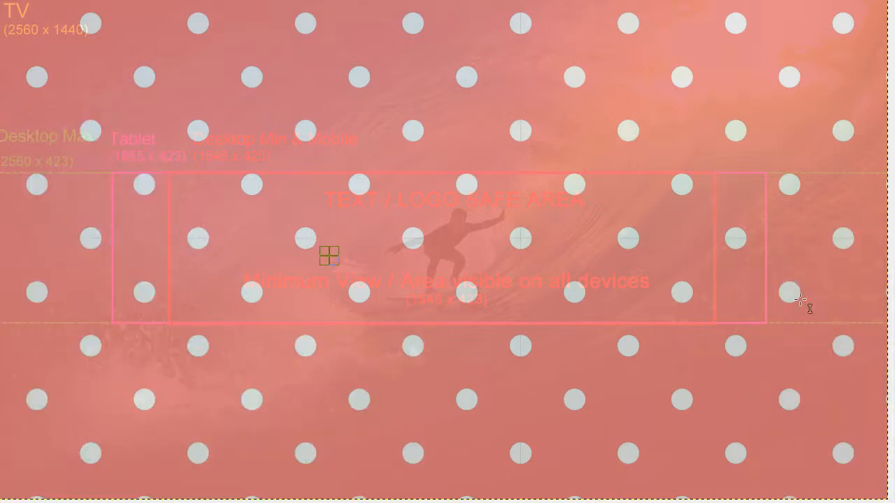
pyautogui.moveTo(869, 287); pyautogui.dragTo(590, 166)
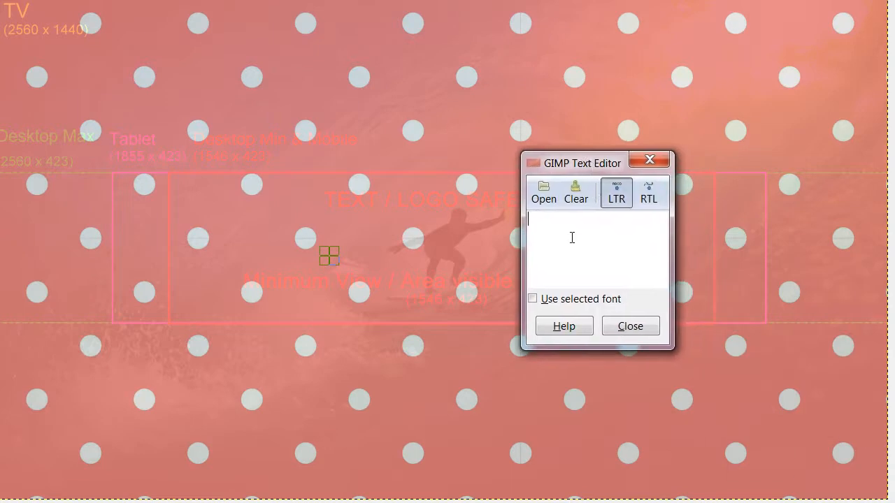
pyautogui.write('My Art')
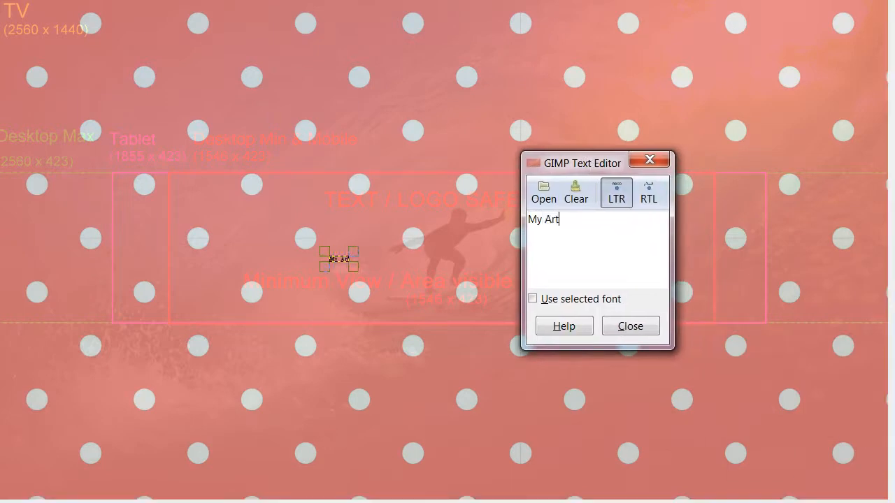
pyautogui.write('istic Adventur')
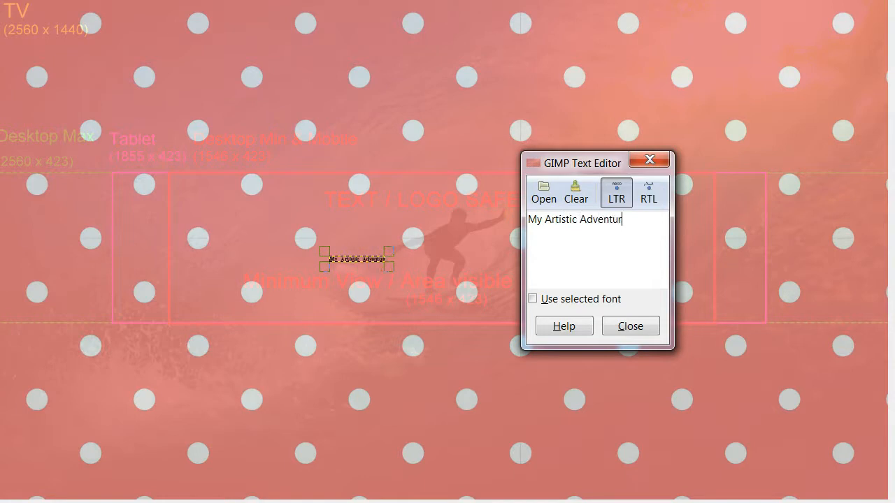
pyautogui.write('ew')
pyautogui.press('BackSpace')
pyautogui.click(629, 327)
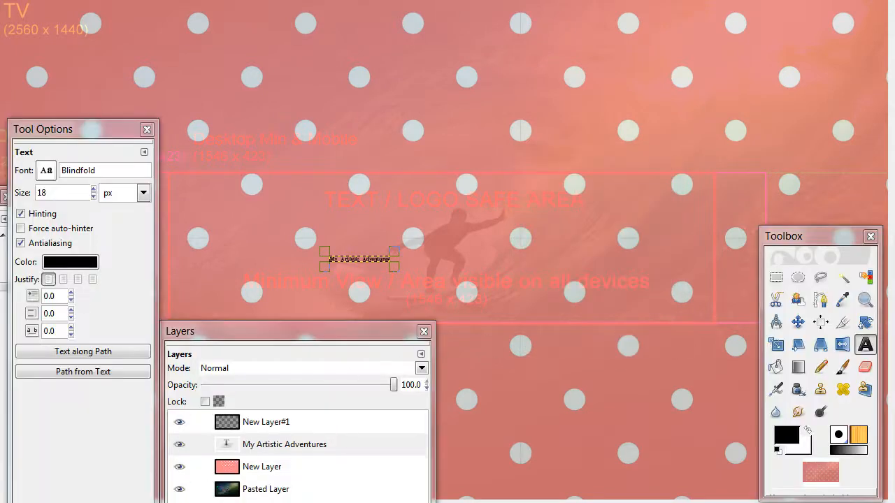
# Enlarge the "My Artistic Adventures" title to 114 px
pyautogui.moveTo(92, 131); pyautogui.dragTo(634, 94)
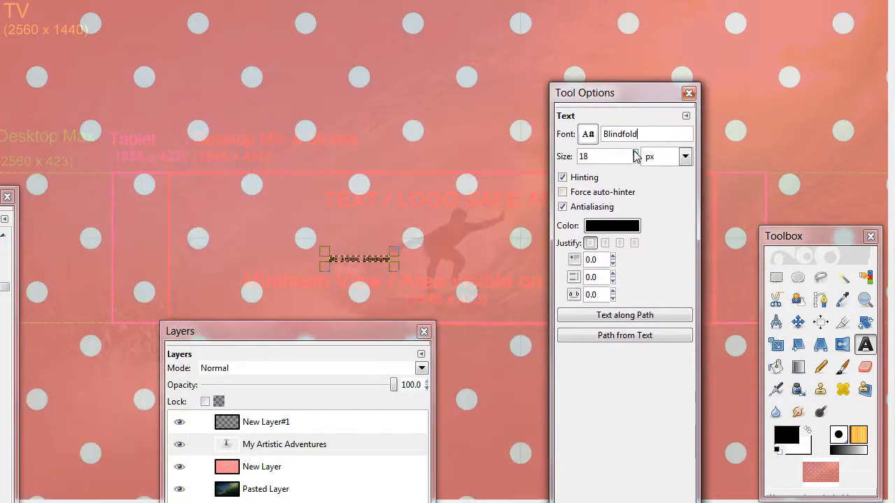
pyautogui.click(636, 153)
pyautogui.click(636, 153)
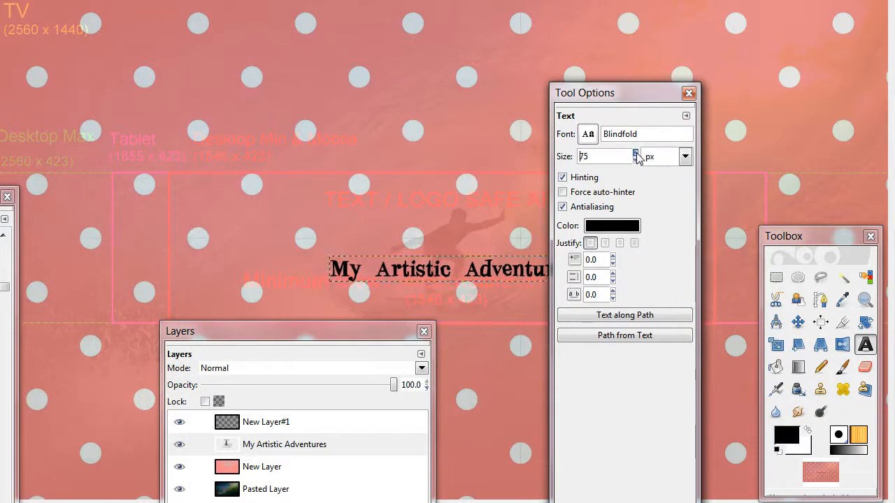
pyautogui.click(636, 153)
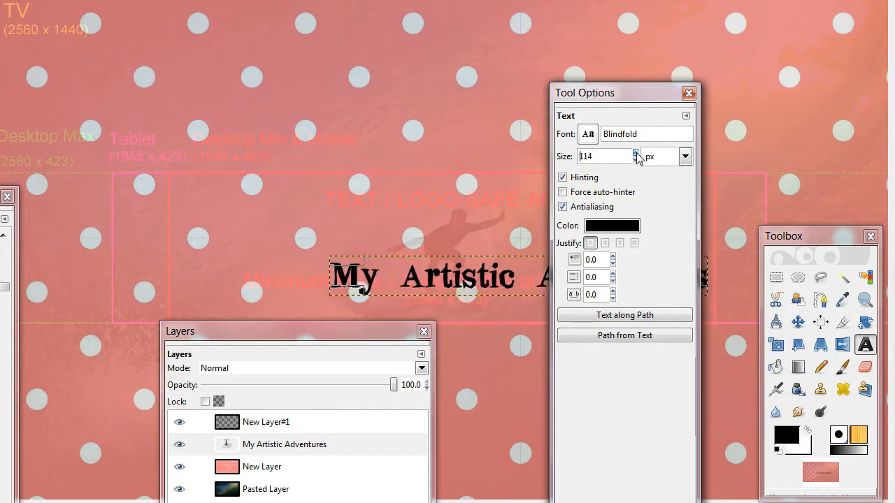
# Clear the tool options away from the title and move the text up and left toward the centre of the safe area
pyautogui.moveTo(627, 94); pyautogui.dragTo(559, 369)
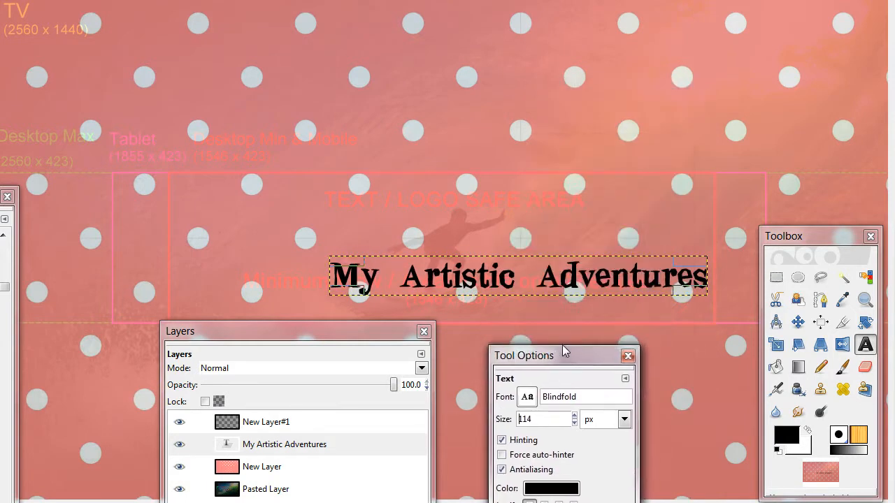
pyautogui.click(543, 278)
pyautogui.click(552, 282)
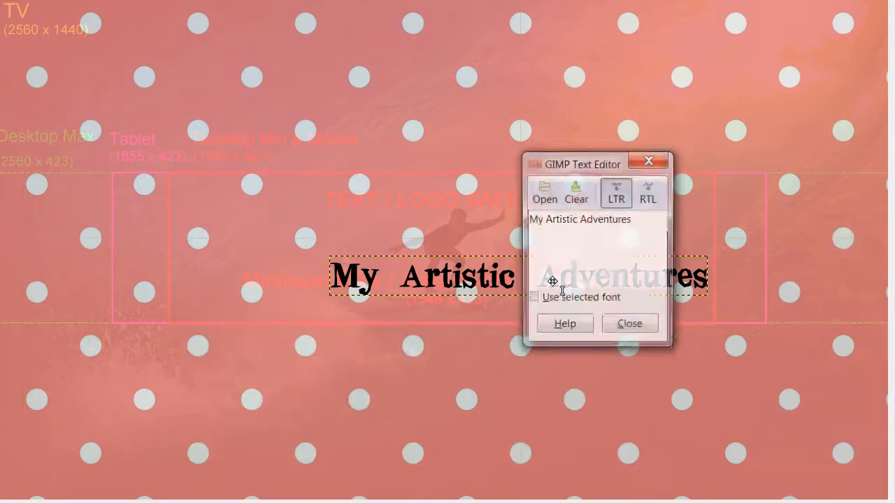
pyautogui.moveTo(517, 271); pyautogui.dragTo(490, 253)
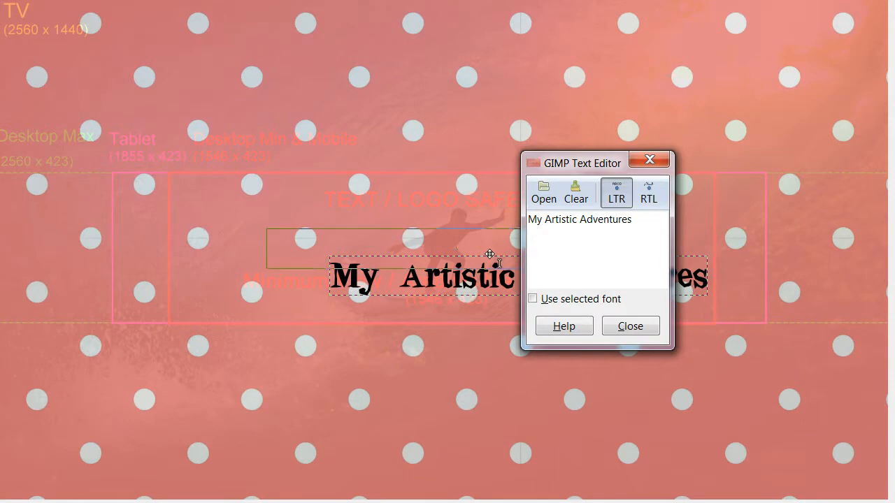
pyautogui.click(641, 332)
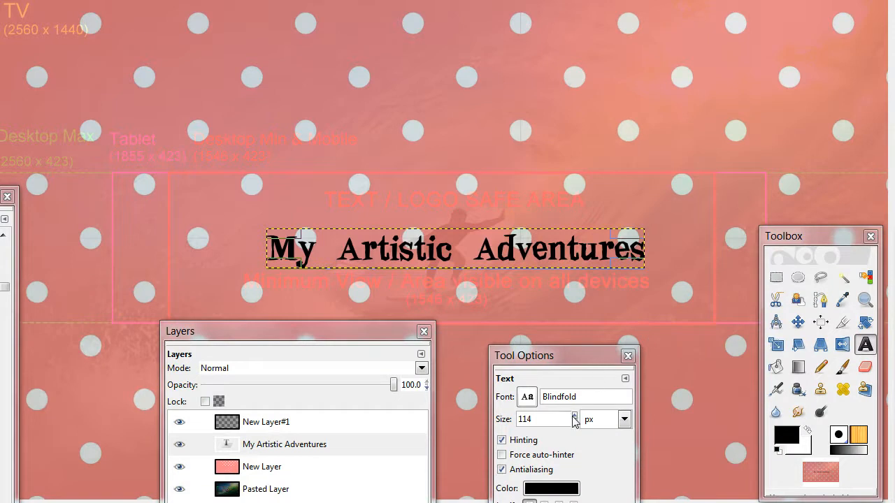
# Increase the title's size to 188 px and shift the text box toward the left edge of the safe area
pyautogui.moveTo(576, 418); pyautogui.dragTo(575, 417)
pyautogui.click(513, 257)
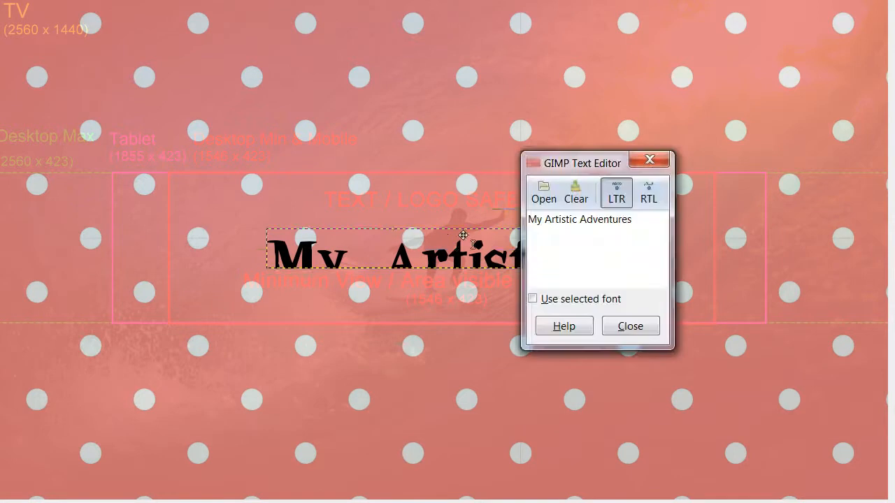
pyautogui.moveTo(436, 241); pyautogui.dragTo(357, 226)
pyautogui.click(629, 326)
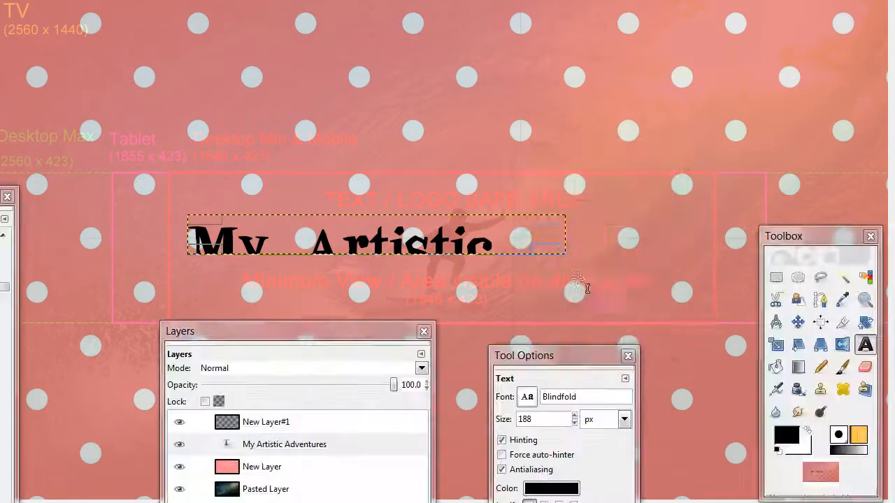
# Enlarge the text box downward and to the right until the whole title fits on one line
pyautogui.click(558, 238)
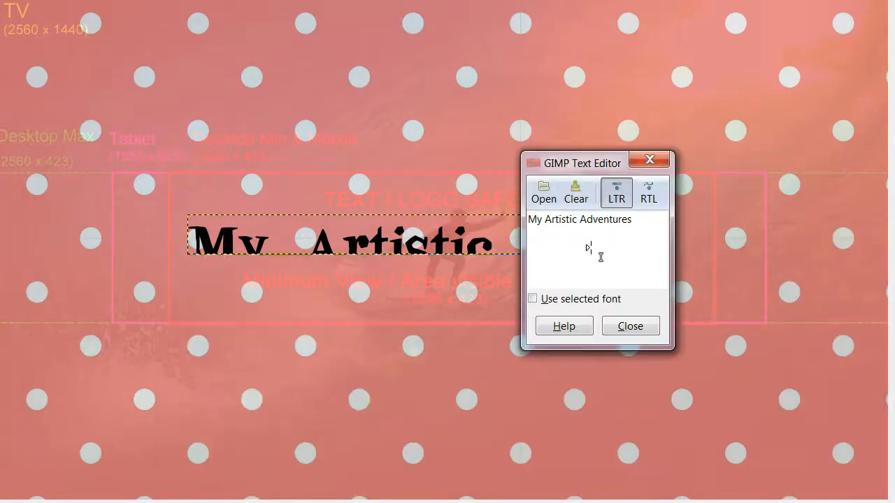
pyautogui.click(630, 326)
pyautogui.click(565, 250)
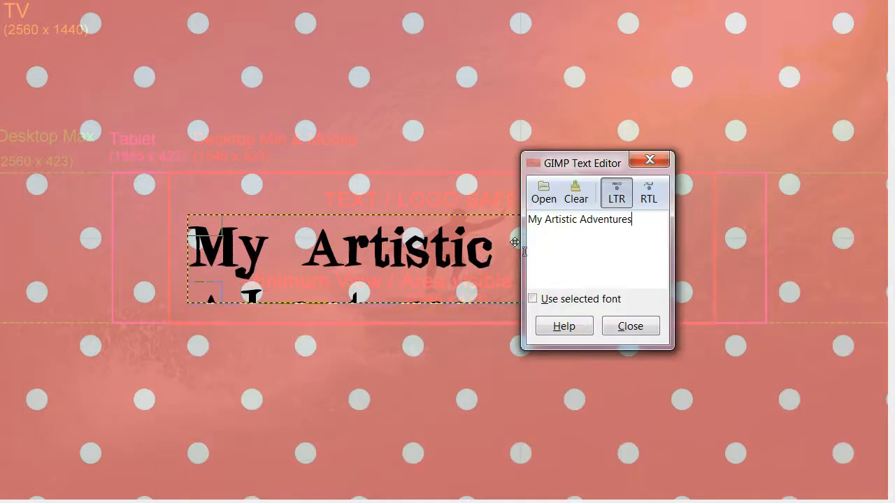
pyautogui.click(629, 325)
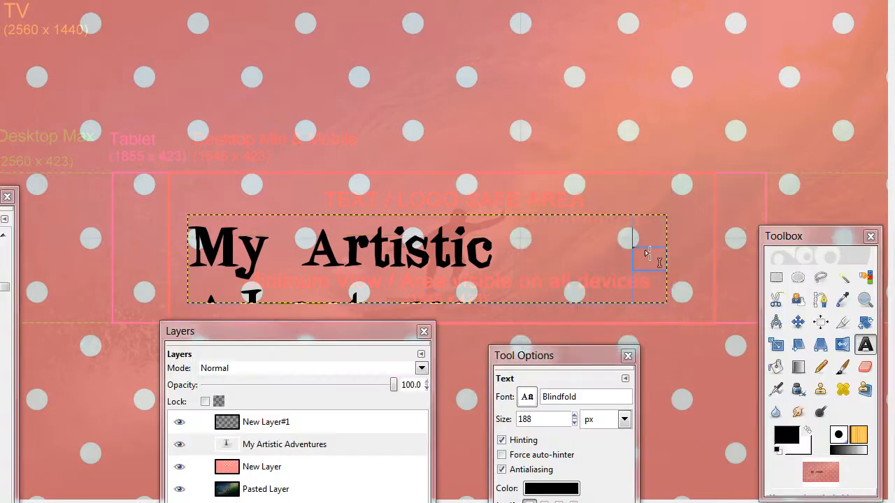
pyautogui.click(645, 251)
pyautogui.moveTo(724, 258); pyautogui.dragTo(791, 267)
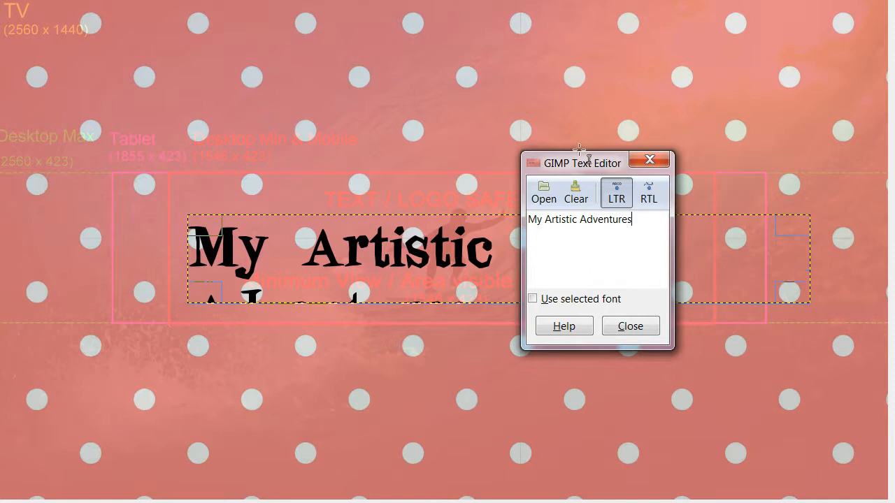
pyautogui.moveTo(587, 163); pyautogui.dragTo(560, 420)
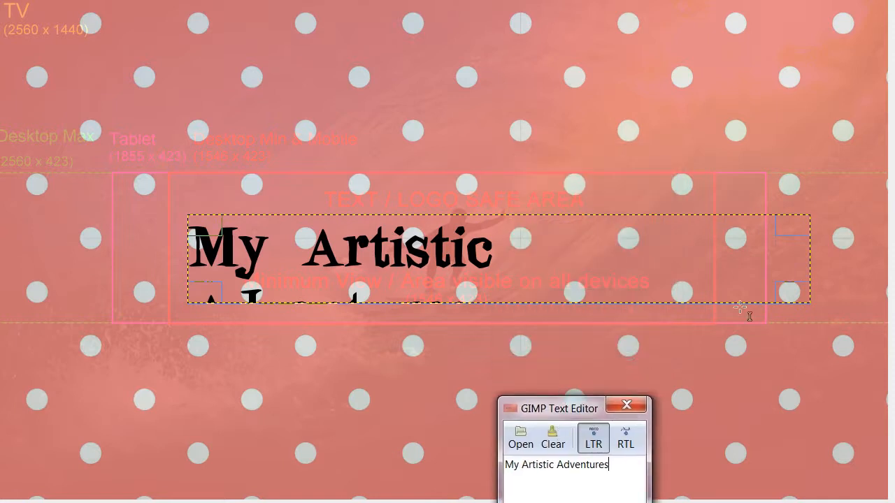
pyautogui.moveTo(813, 264); pyautogui.dragTo(851, 263)
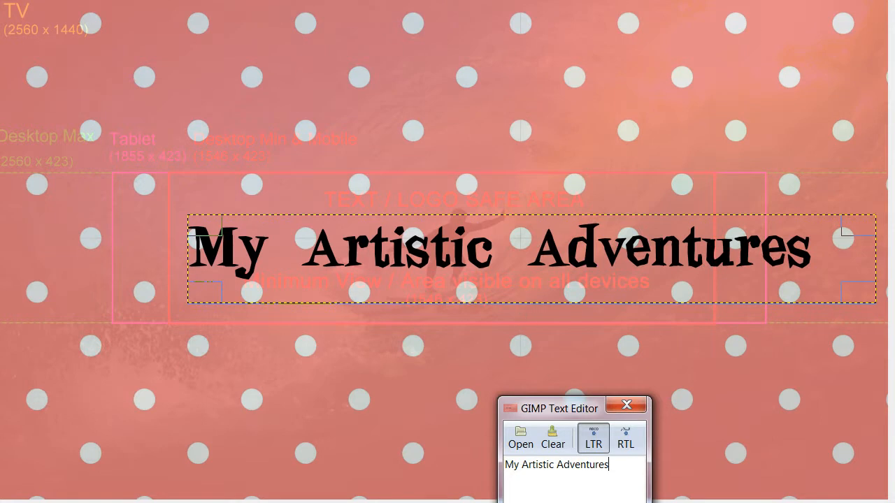
pyautogui.click(593, 501)
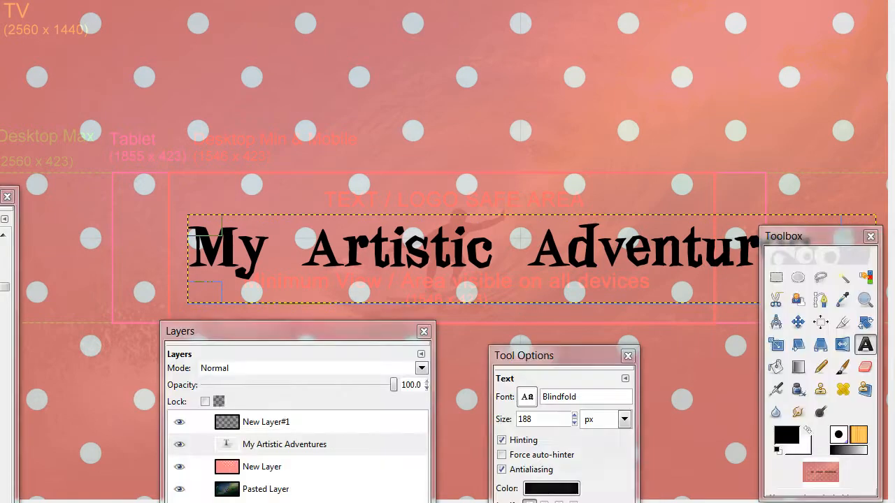
# Reduce the title's size to 146 px and move it slightly left and down inside the safe area
pyautogui.click(574, 422)
pyautogui.click(574, 423)
pyautogui.click(575, 422)
pyautogui.click(575, 423)
pyautogui.click(574, 423)
pyautogui.click(574, 423)
pyautogui.click(575, 422)
pyautogui.click(575, 423)
pyautogui.click(575, 423)
pyautogui.click(575, 423)
pyautogui.click(574, 423)
pyautogui.click(575, 422)
pyautogui.click(574, 423)
pyautogui.click(575, 423)
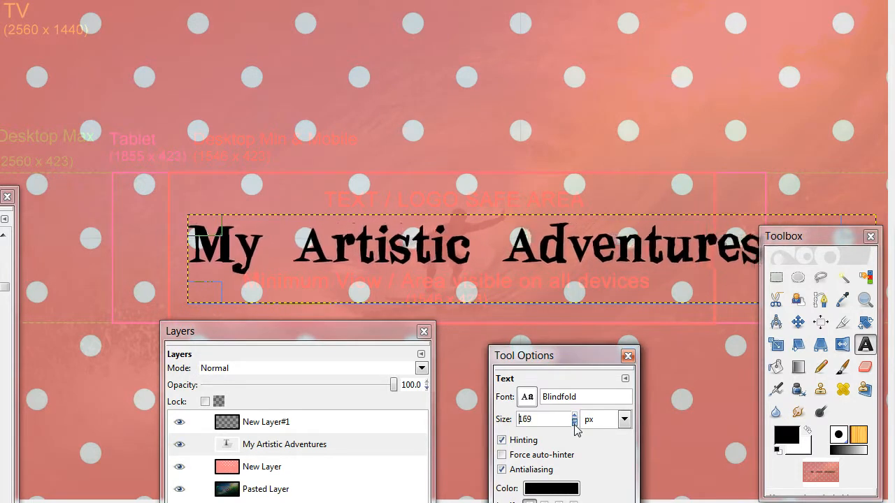
pyautogui.click(574, 423)
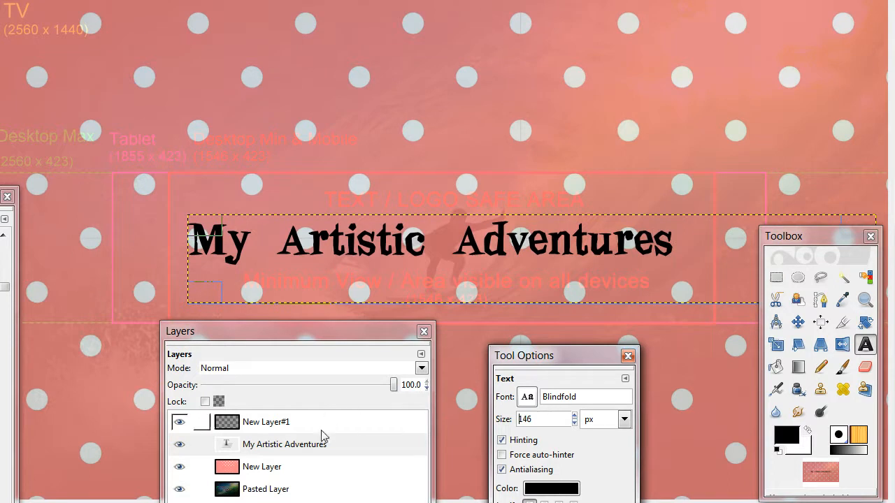
pyautogui.click(798, 323)
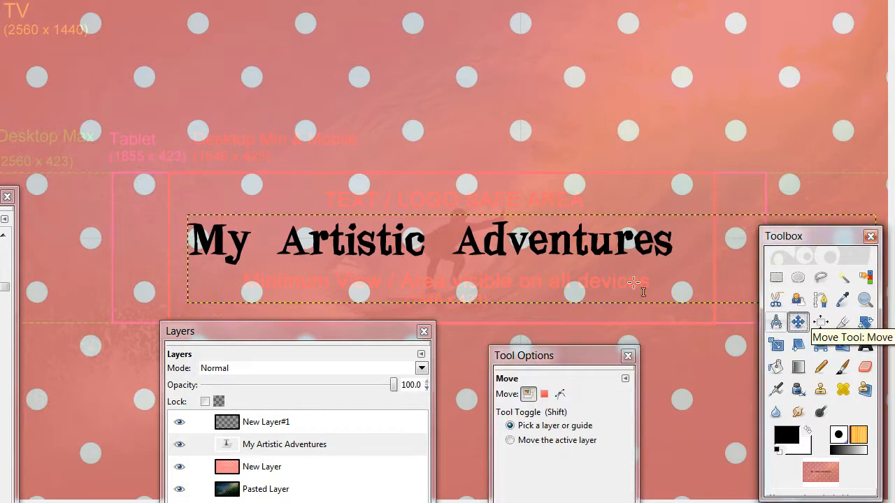
pyautogui.moveTo(464, 252); pyautogui.dragTo(452, 261)
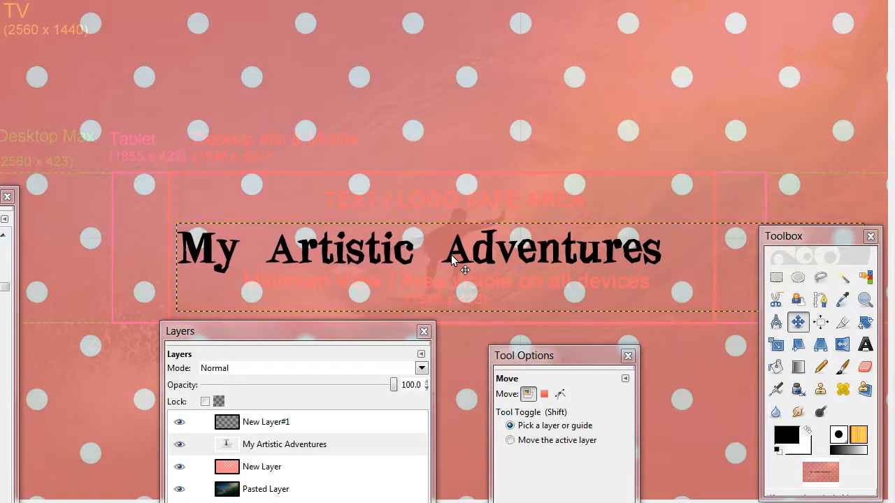
# Reselect the title with the Text tool and reduce its size to 130 px
pyautogui.click(865, 344)
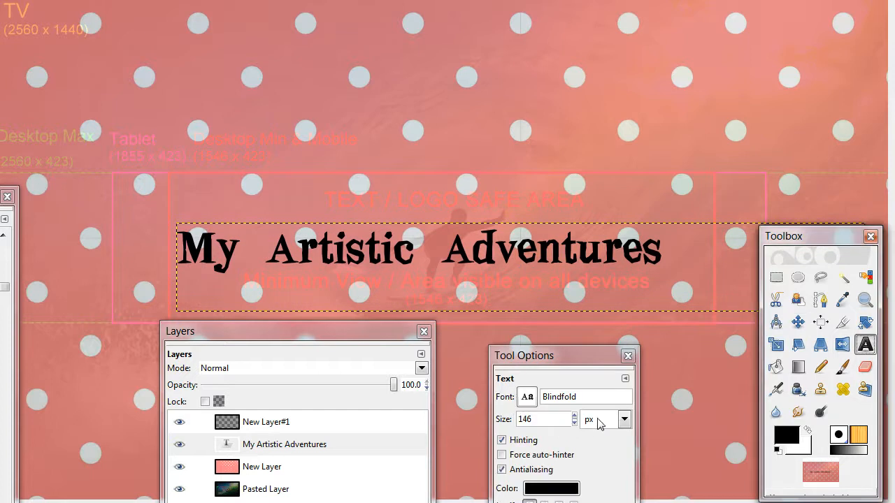
pyautogui.click(518, 256)
pyautogui.press('Tab')
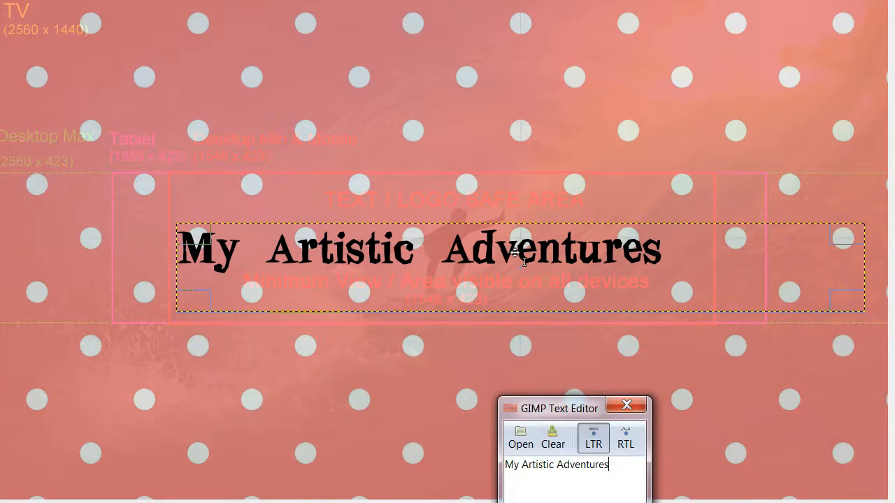
pyautogui.click(626, 404)
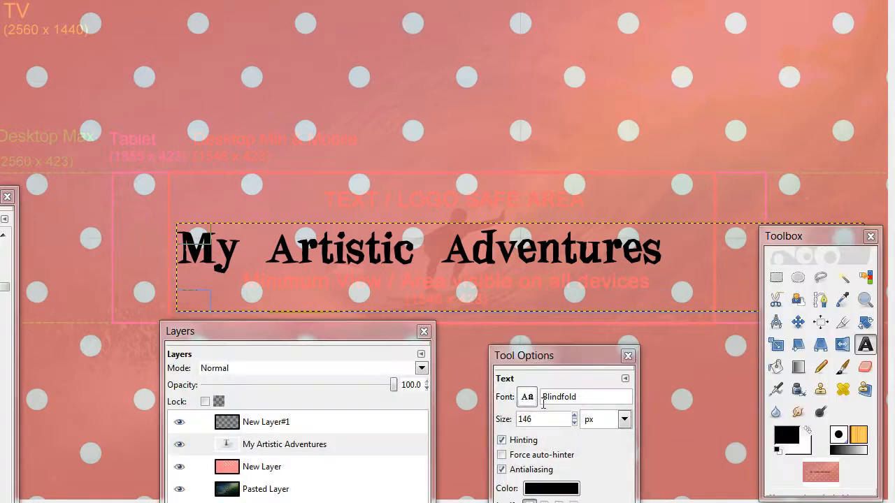
pyautogui.scroll(-12, 574, 422)
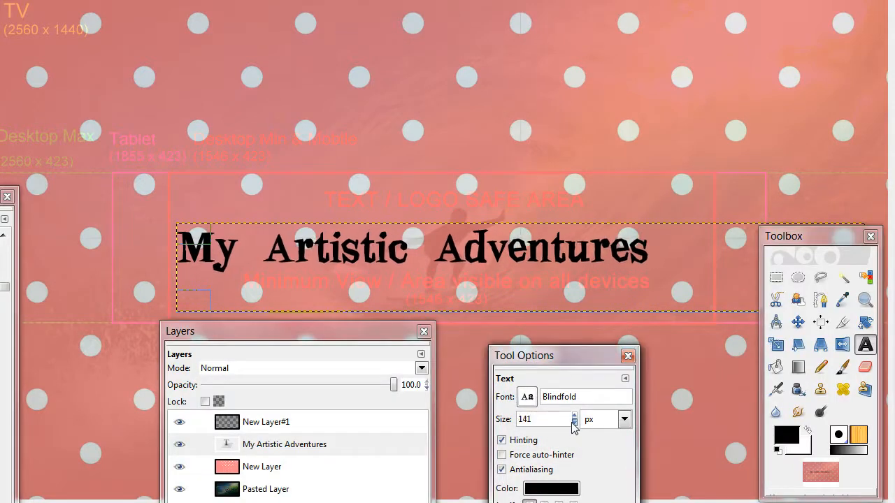
pyautogui.scroll(-4, 574, 425)
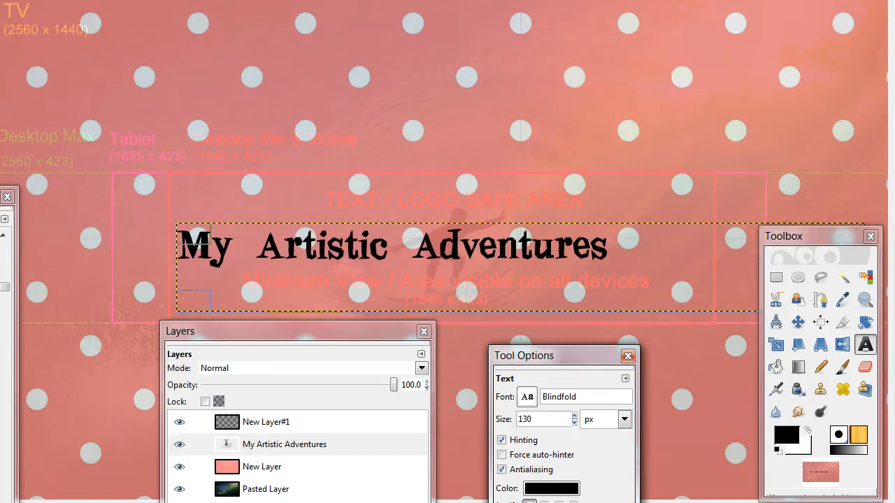
pyautogui.moveTo(193, 502)
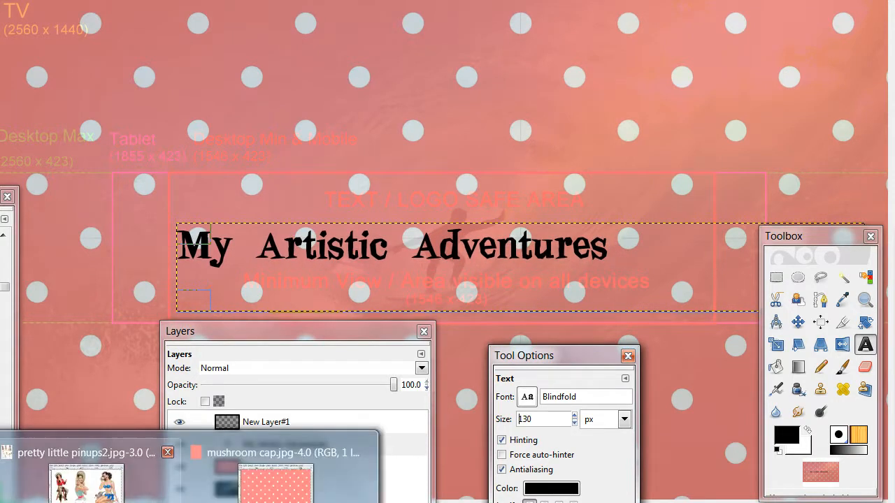
# Bring up the pretty little pinups2.jpg image and save it as pretty little pinups2.xcf in the Downloads folder
pyautogui.click(87, 483)
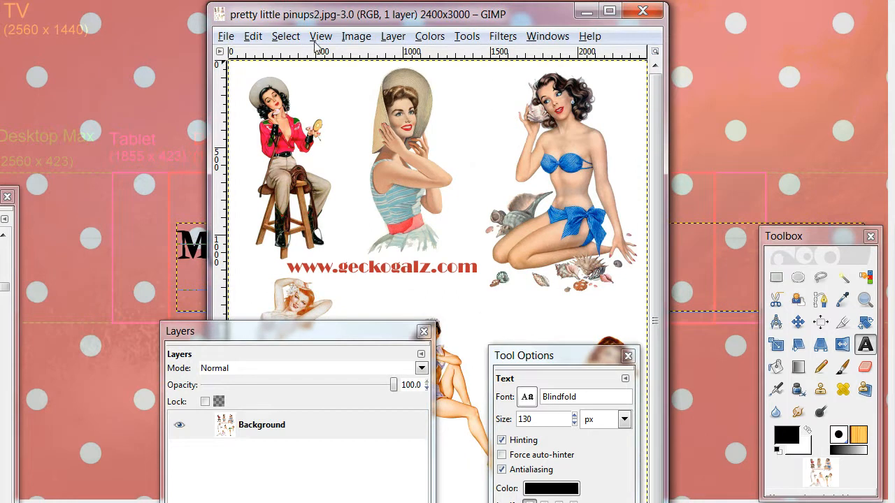
pyautogui.click(225, 36)
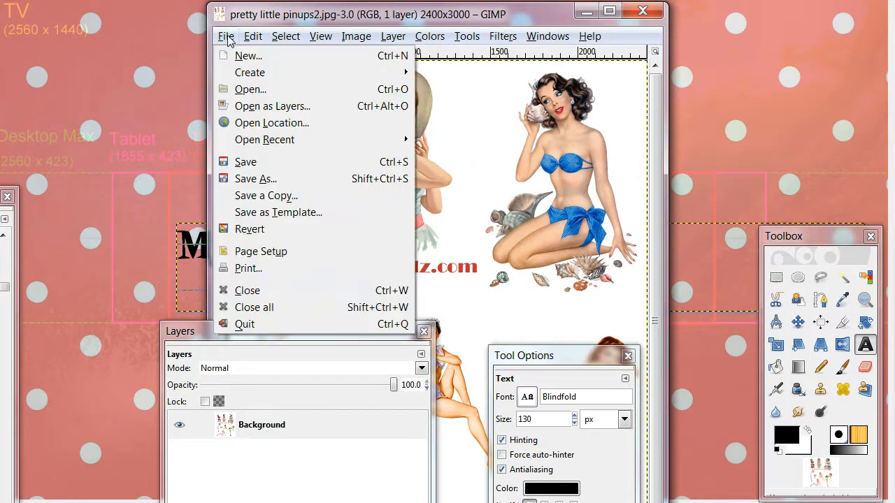
pyautogui.click(240, 176)
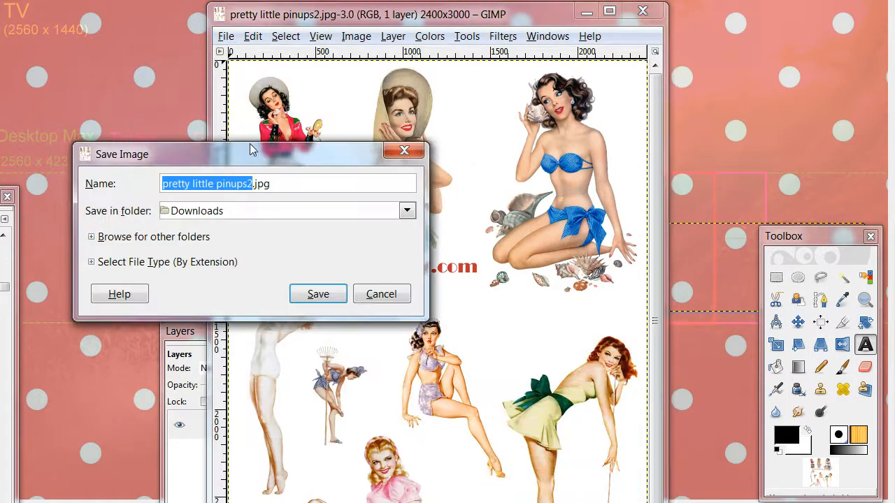
pyautogui.moveTo(252, 163); pyautogui.dragTo(367, 163)
pyautogui.click(389, 185)
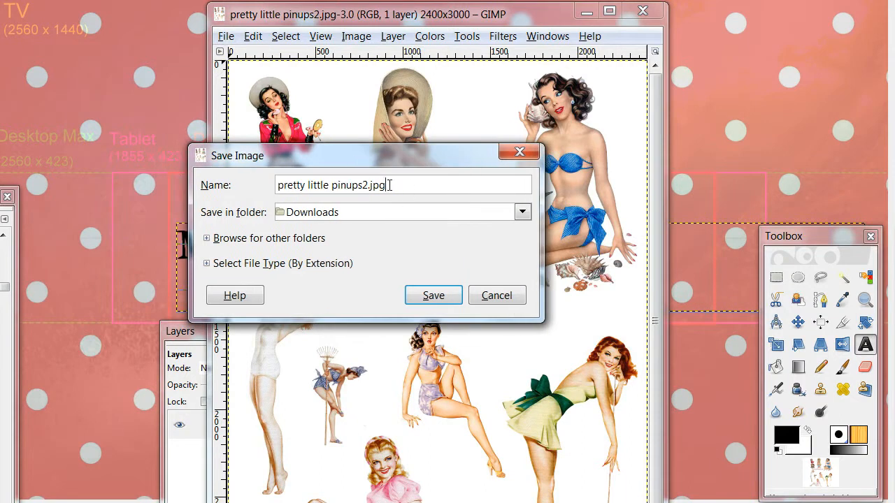
pyautogui.press('BackSpace')
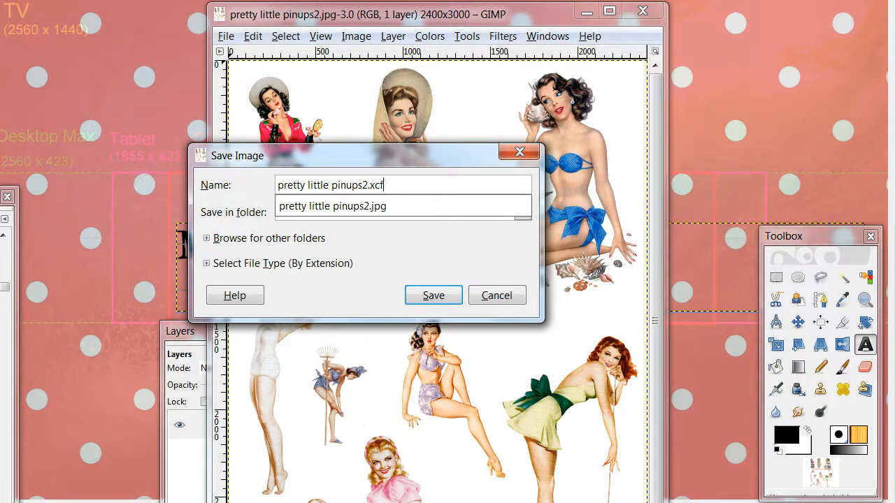
pyautogui.write('xcf')
pyautogui.press('Return')
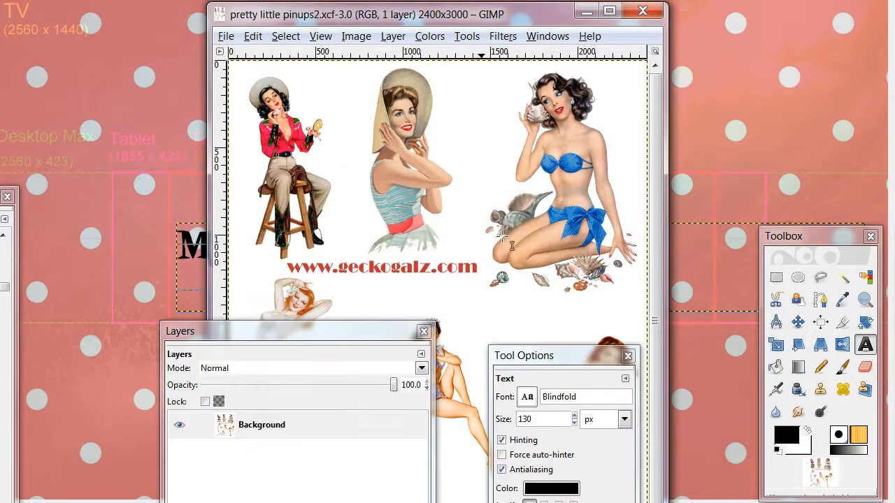
# Add a new transparent layer of 2400 x 3000 px to the pinups image
pyautogui.moveTo(326, 334); pyautogui.dragTo(406, 241)
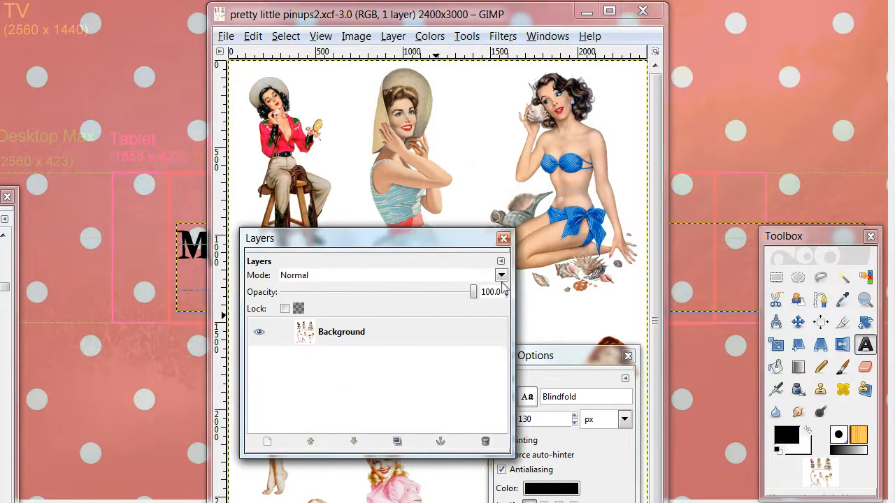
pyautogui.click(501, 261)
pyautogui.moveTo(428, 271)
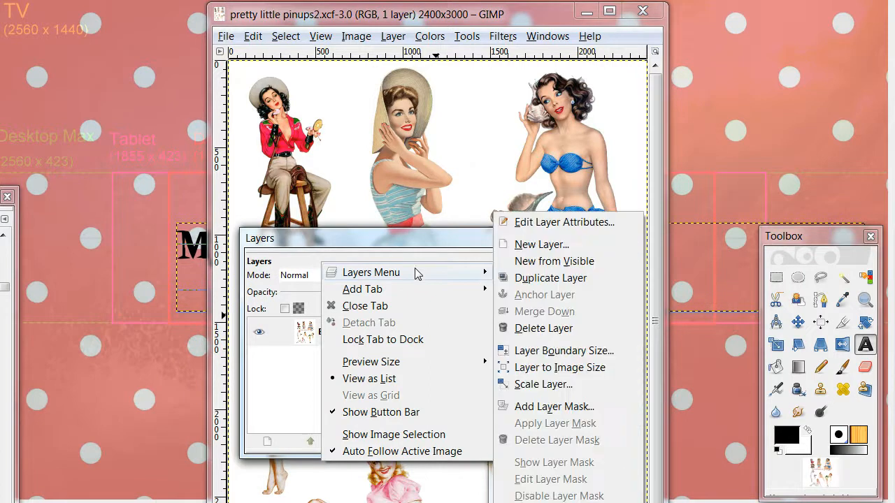
pyautogui.click(537, 246)
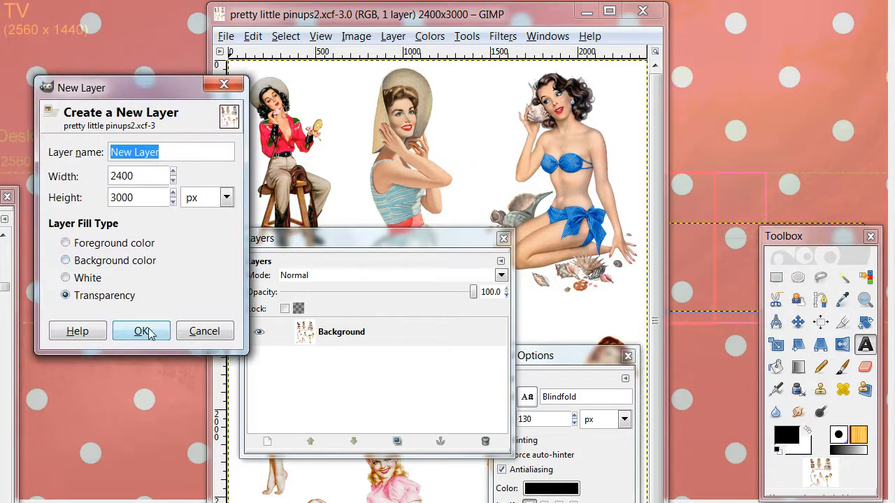
pyautogui.click(142, 329)
# Copy the Background layer's picture into the new layer, anchoring the paste, and hide the Background layer
pyautogui.click(341, 362)
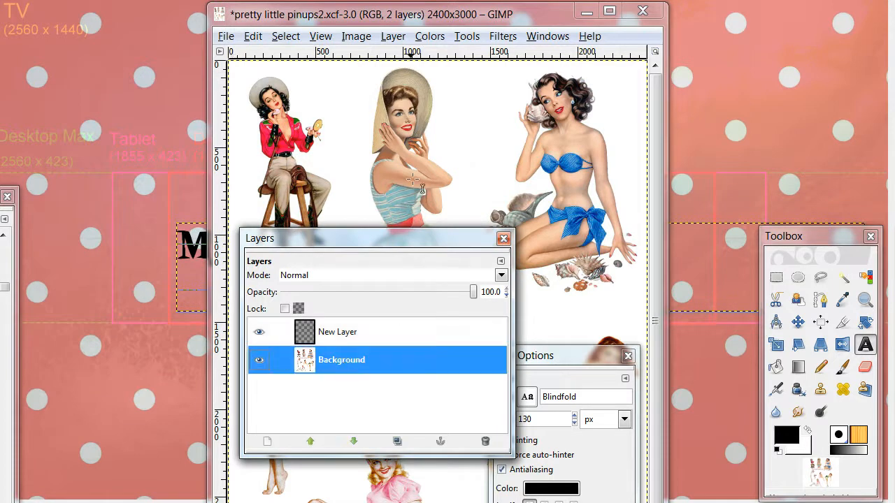
pyautogui.rightClick(409, 180)
pyautogui.moveTo(437, 209)
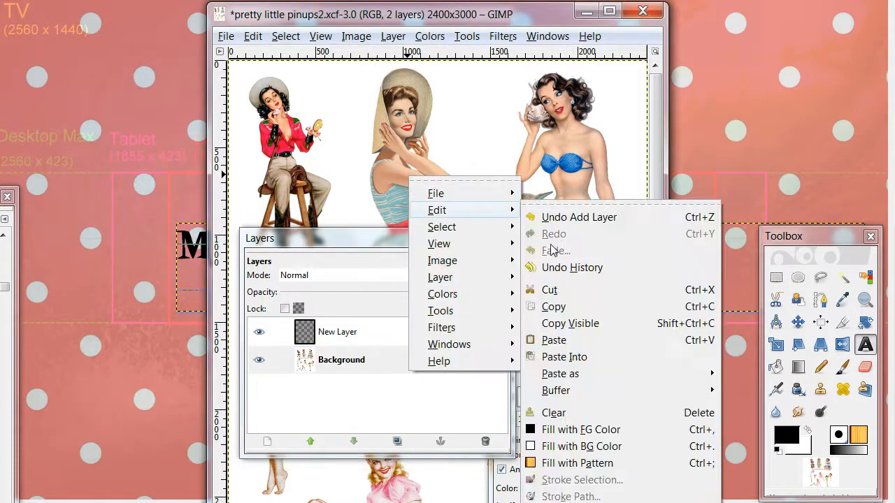
pyautogui.click(545, 305)
pyautogui.click(346, 334)
pyautogui.rightClick(393, 145)
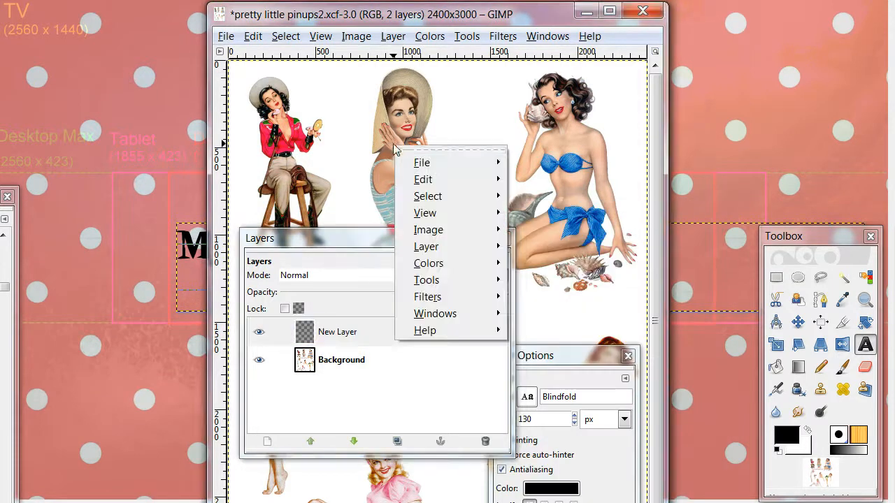
pyautogui.moveTo(423, 183)
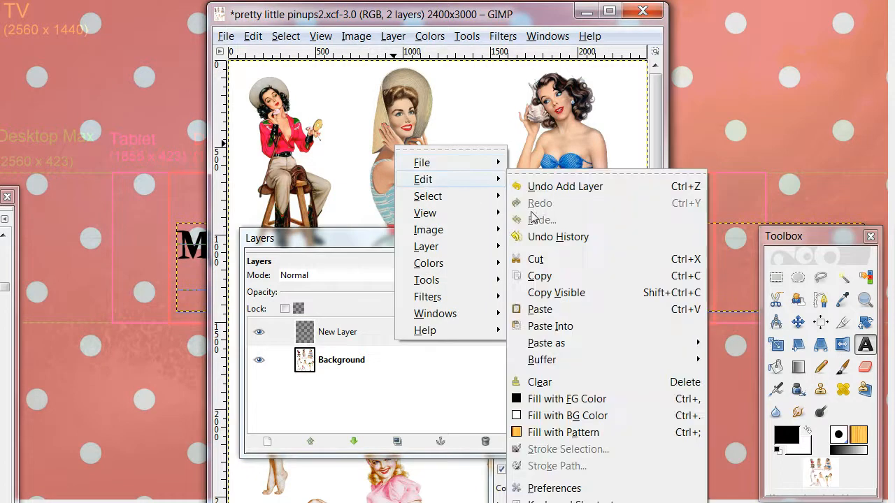
pyautogui.click(538, 310)
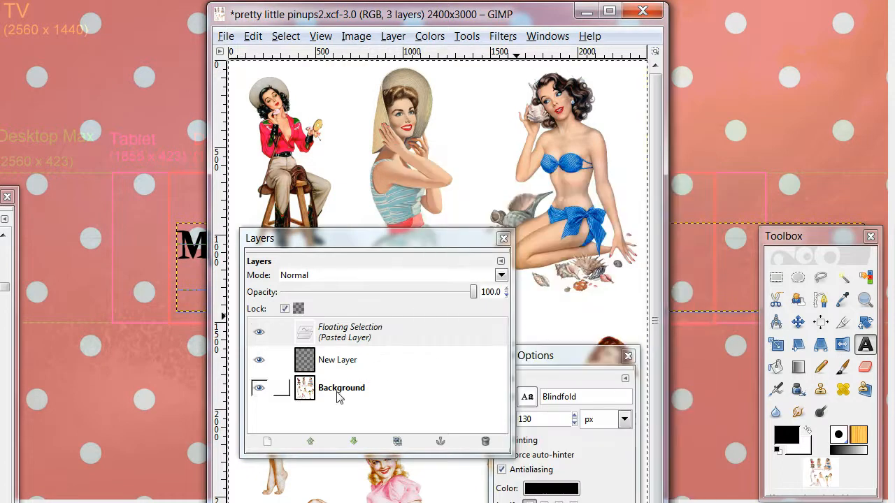
pyautogui.click(434, 442)
pyautogui.click(259, 360)
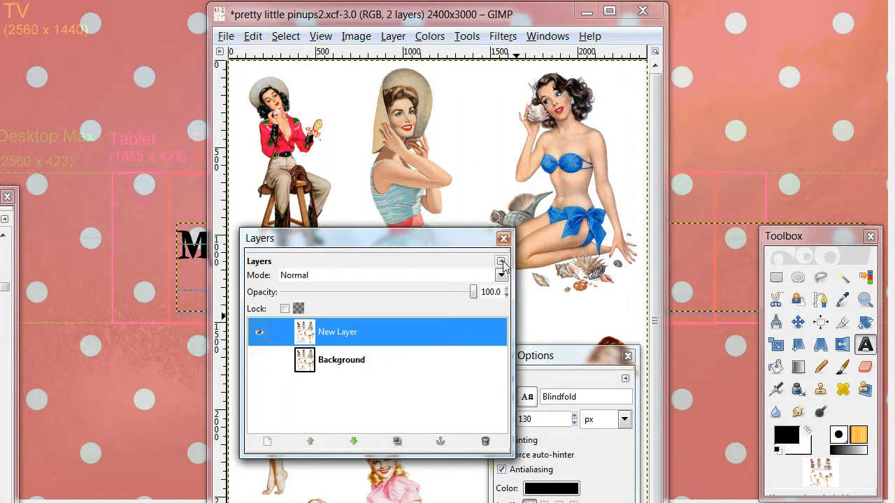
pyautogui.moveTo(480, 245); pyautogui.dragTo(502, 271)
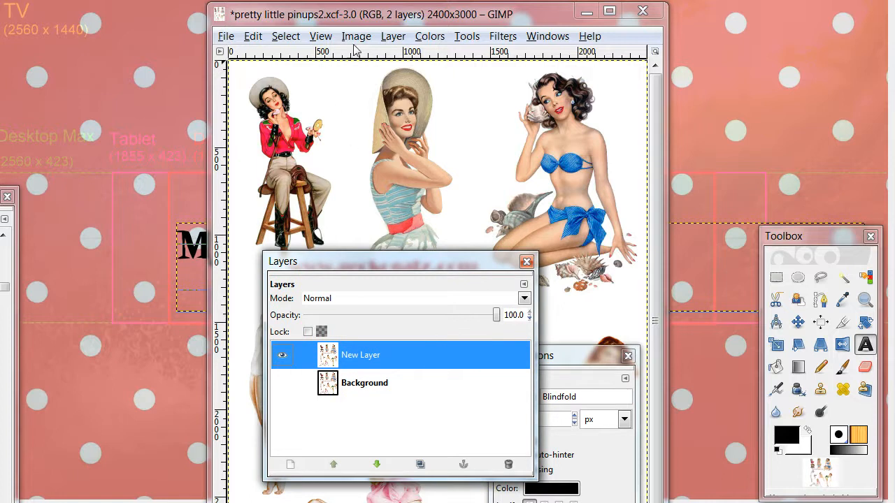
pyautogui.click(393, 38)
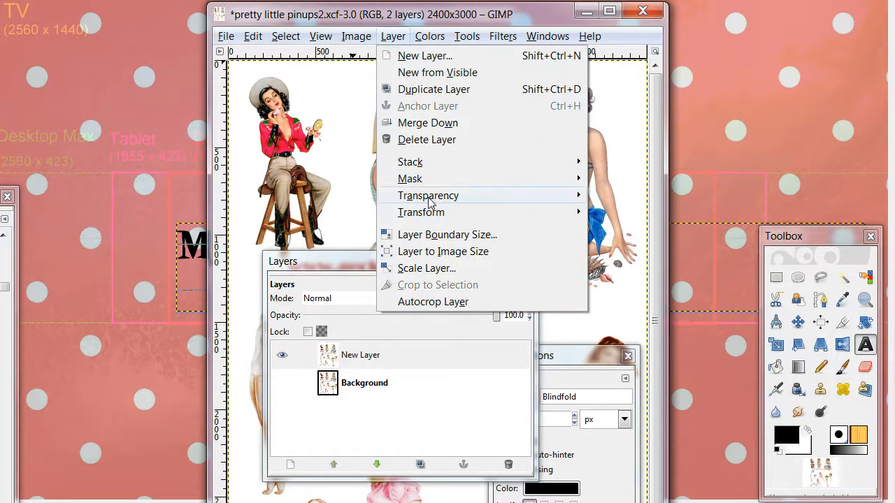
pyautogui.moveTo(439, 200)
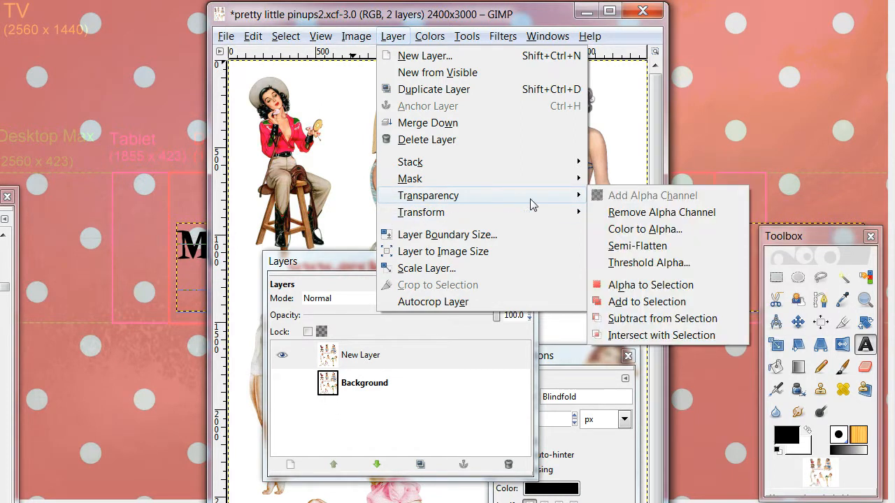
pyautogui.click(612, 231)
pyautogui.moveTo(1, 3); pyautogui.dragTo(359, 90)
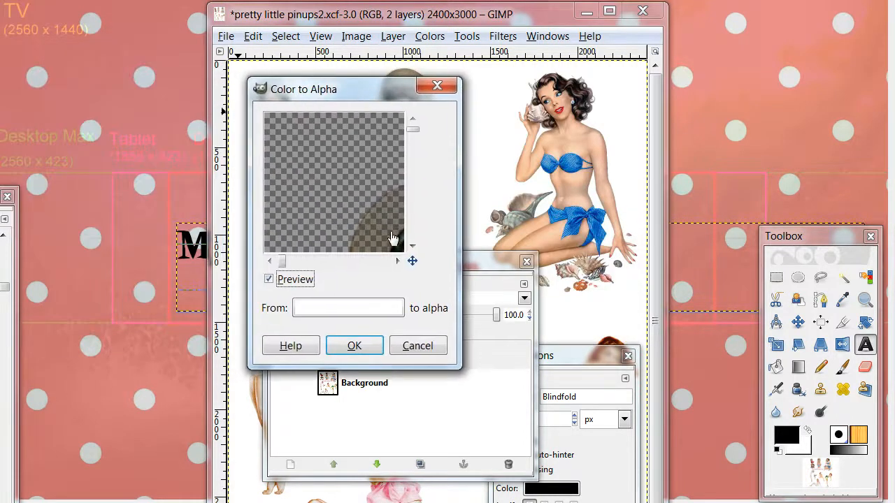
pyautogui.moveTo(283, 265)
pyautogui.mouseDown()
pyautogui.moveTo(299, 259)
pyautogui.moveTo(284, 261)
pyautogui.mouseUp()
pyautogui.click(416, 347)
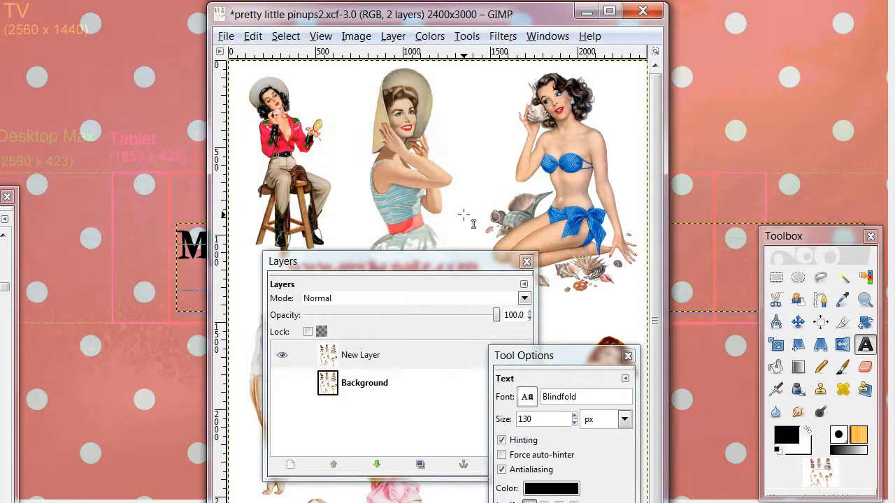
# Select the white area around the pinup figures with Fuzzy Select at threshold 15, delete it, and clear the selection
pyautogui.click(842, 278)
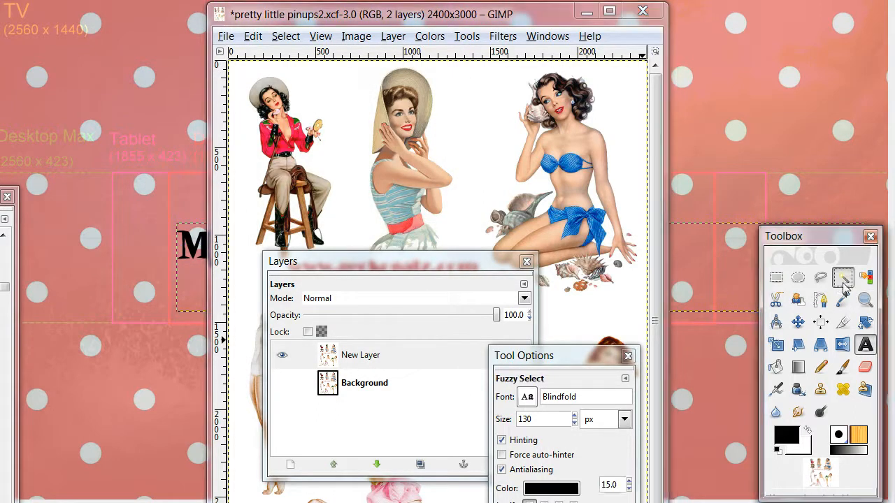
pyautogui.moveTo(299, 272); pyautogui.dragTo(173, 274)
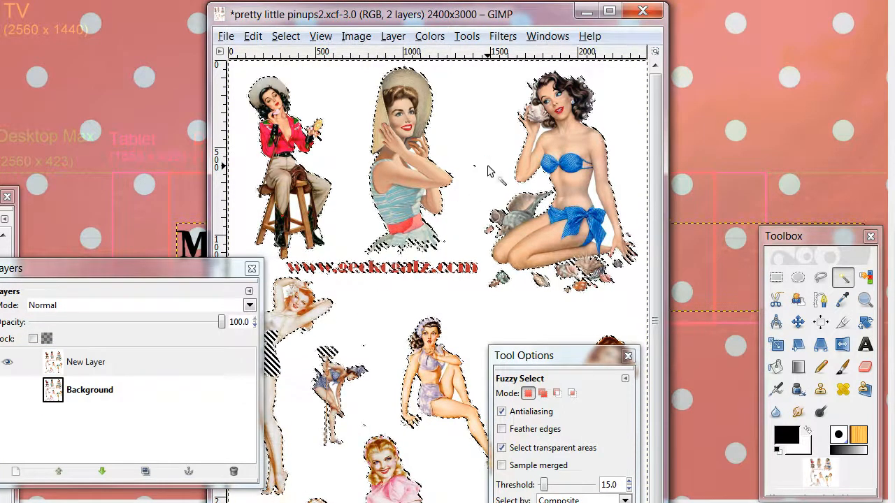
pyautogui.press('Delete')
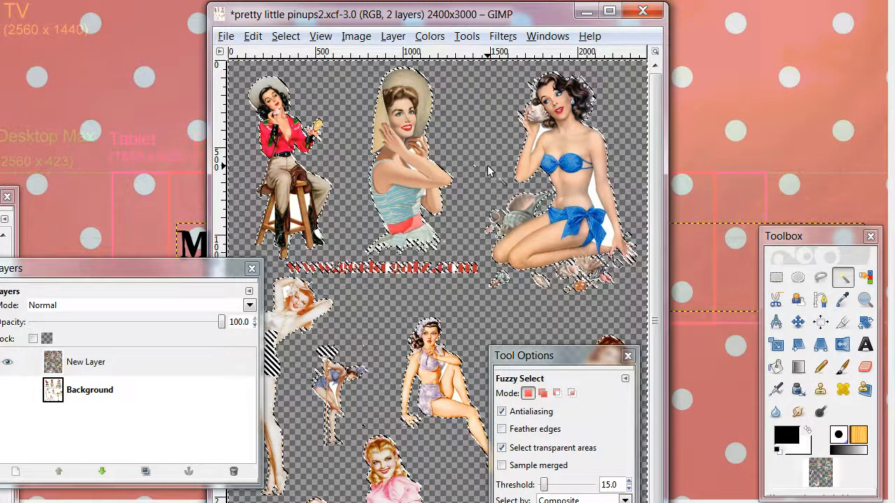
pyautogui.hotkey('ctrl', 'shift', 'a')
# Delete the leftover white patches enclosed by the arms and bow of the woman in the blue bikini, and clear the selection
pyautogui.click(592, 198)
pyautogui.click(607, 233)
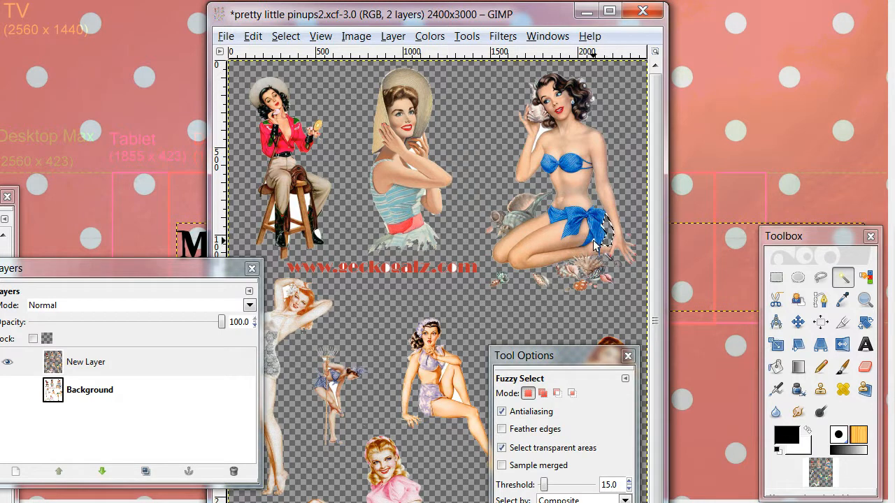
pyautogui.click(593, 241)
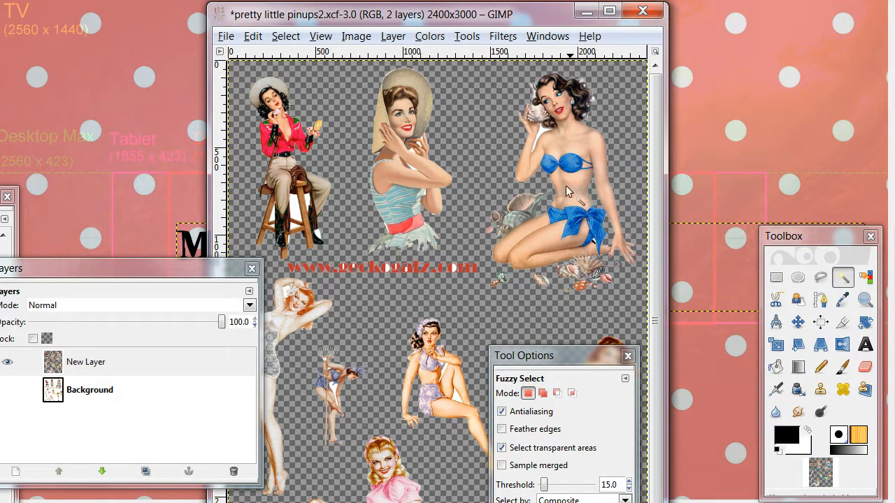
pyautogui.click(542, 128)
pyautogui.click(286, 36)
pyautogui.click(299, 73)
# Draw a rectangular selection around the woman in the blue bikini and her seashells and copy its visible content
pyautogui.click(775, 277)
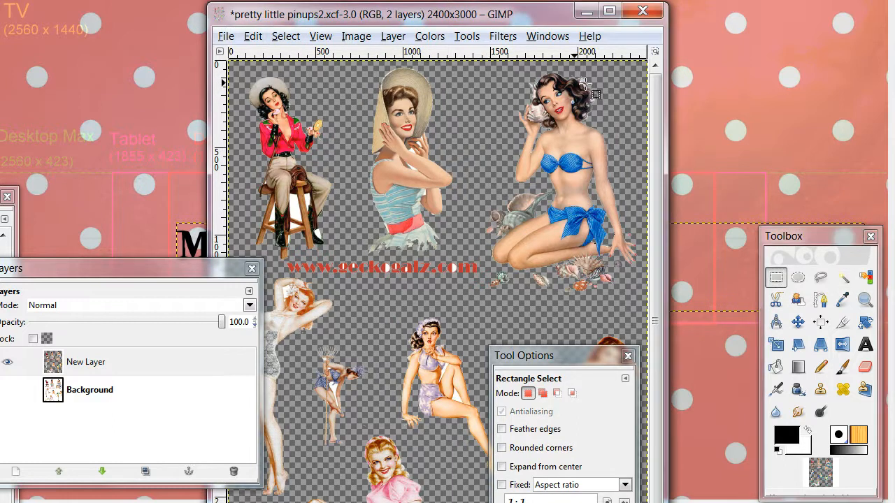
pyautogui.moveTo(623, 259); pyautogui.dragTo(643, 292)
pyautogui.moveTo(505, 213); pyautogui.dragTo(496, 201)
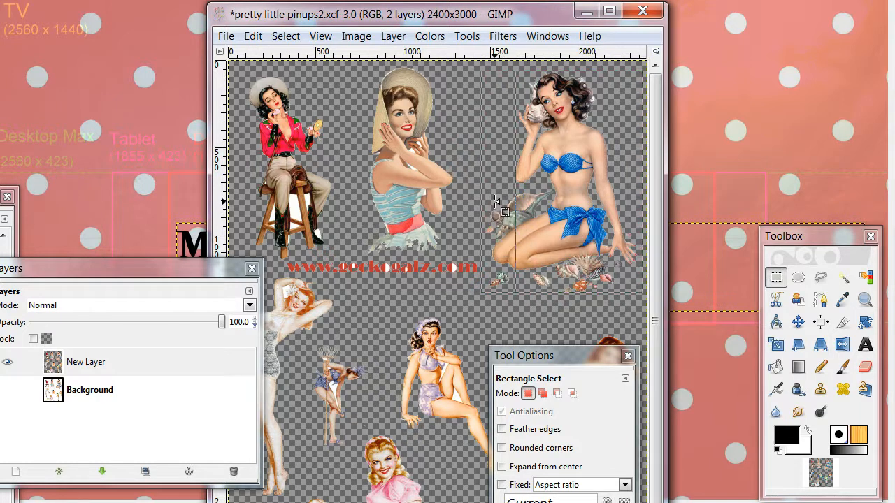
pyautogui.moveTo(559, 280); pyautogui.dragTo(560, 290)
pyautogui.rightClick(562, 143)
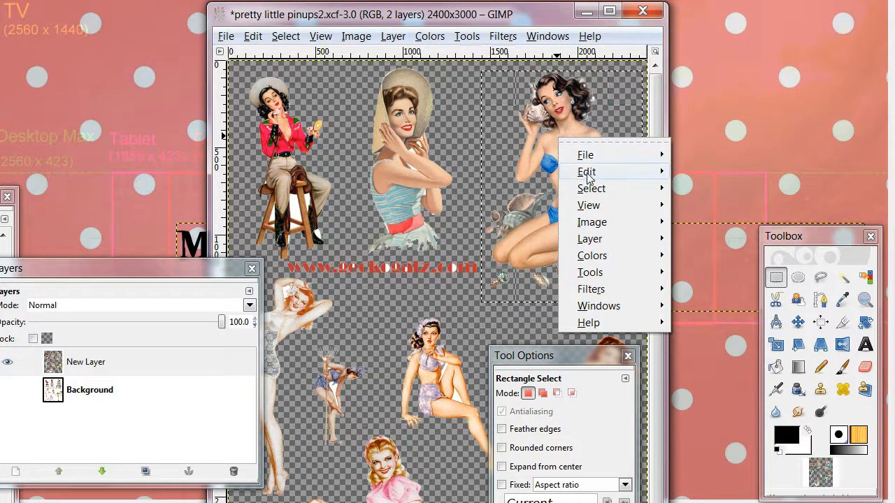
pyautogui.moveTo(587, 176)
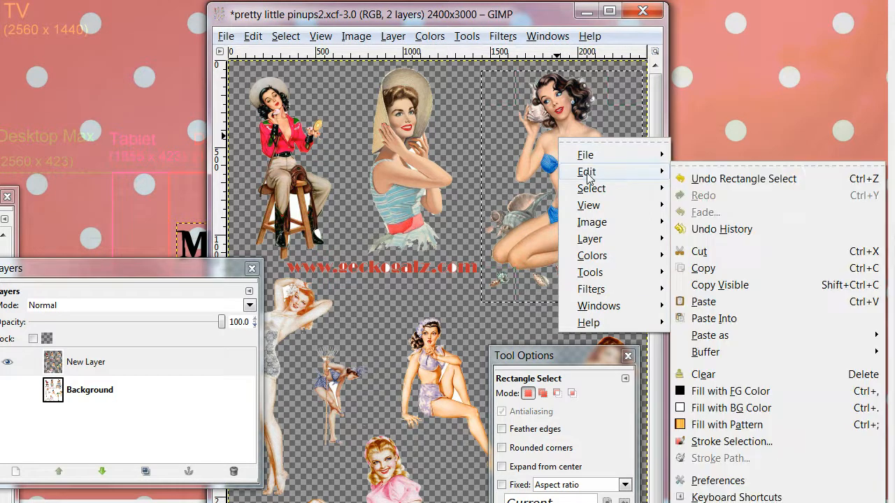
pyautogui.click(703, 285)
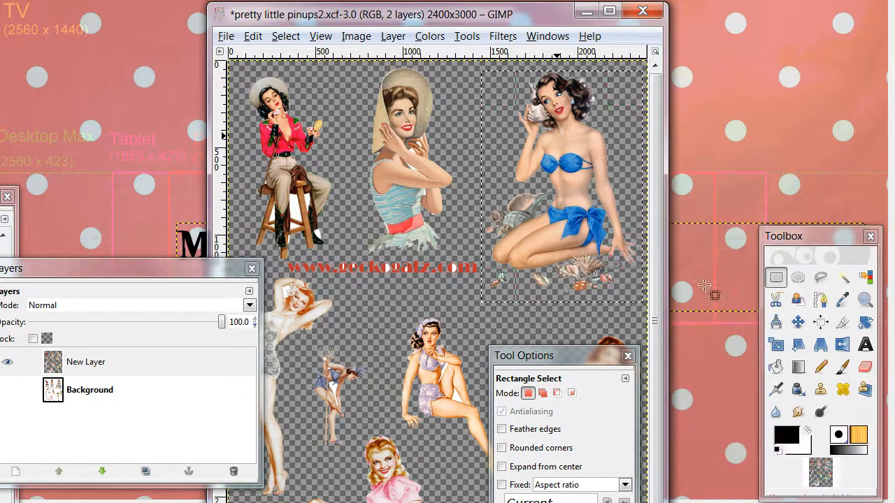
# Return to the channel art image and paste the copied woman onto the empty New Layer#1
pyautogui.click(585, 12)
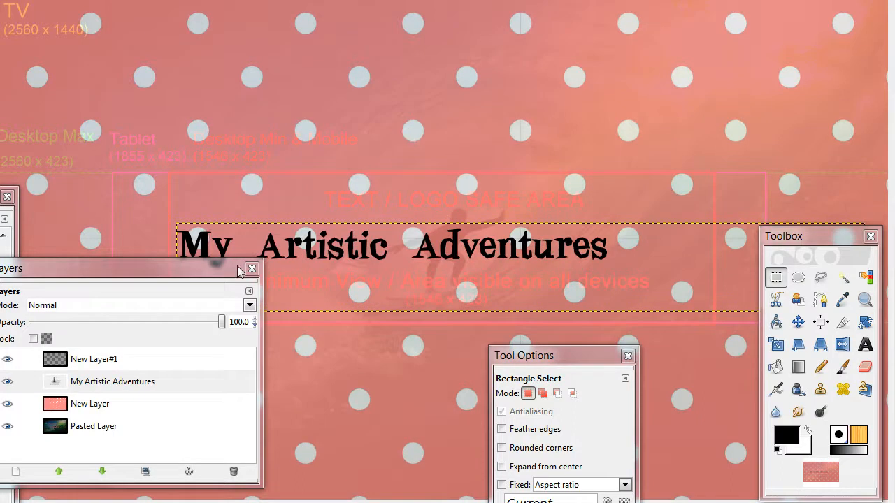
pyautogui.moveTo(137, 278); pyautogui.dragTo(278, 191)
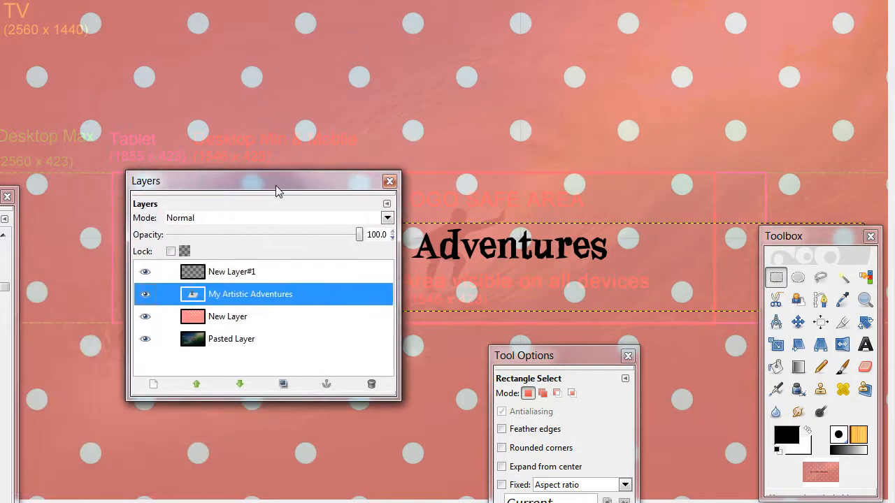
pyautogui.click(242, 277)
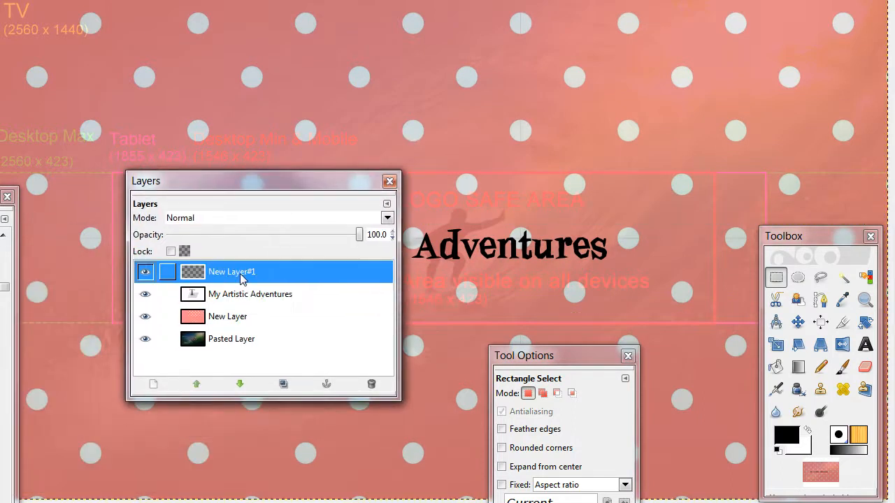
pyautogui.rightClick(521, 121)
pyautogui.moveTo(539, 149)
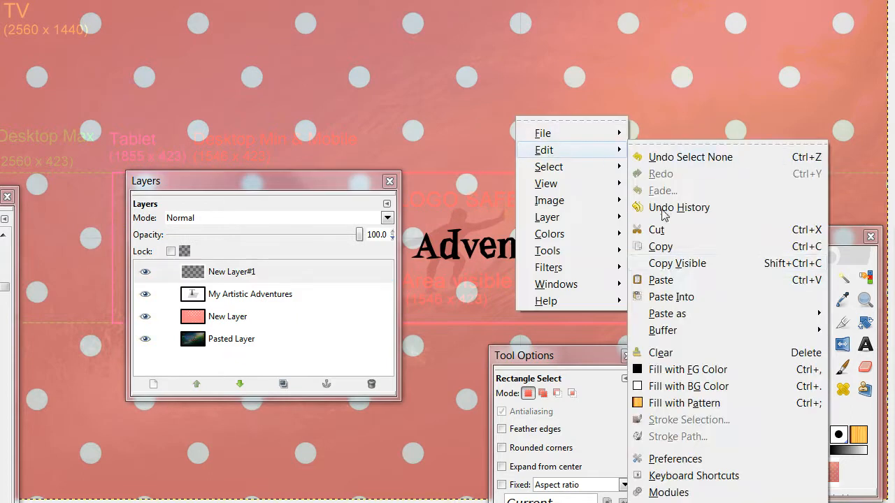
pyautogui.click(660, 280)
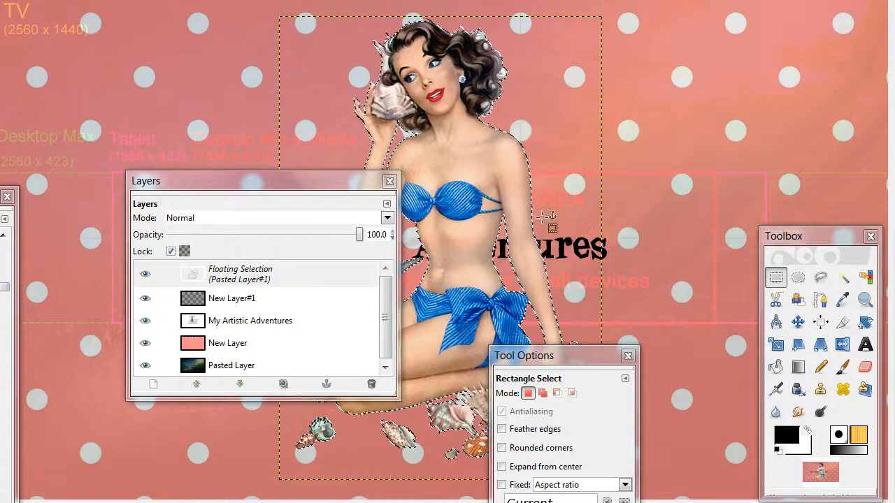
# Scale the pasted woman in the blue bikini down to under half size and move her to the end of the title
pyautogui.hotkey('shift', 's')
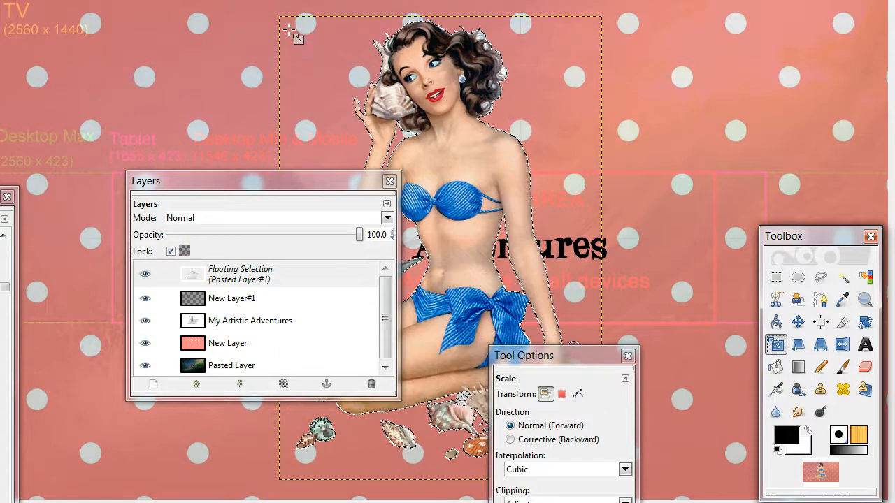
pyautogui.moveTo(288, 25); pyautogui.dragTo(485, 297)
pyautogui.press('Return')
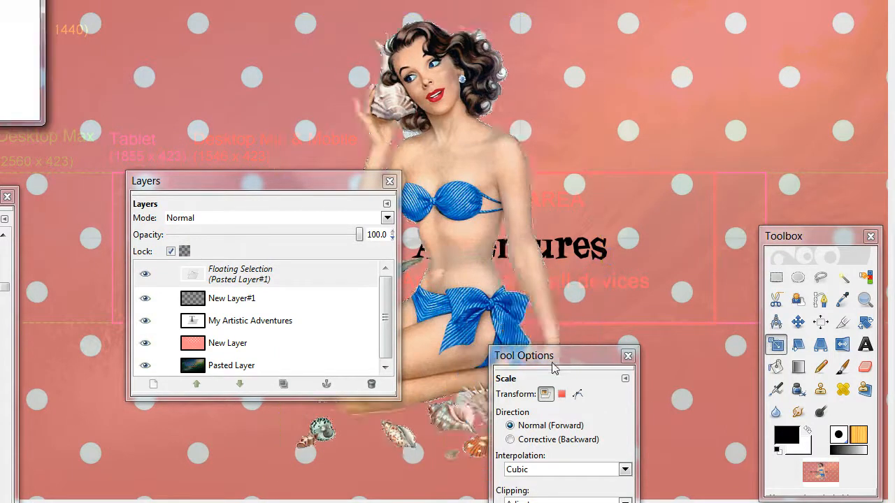
pyautogui.press('m')
pyautogui.moveTo(529, 318); pyautogui.dragTo(622, 199)
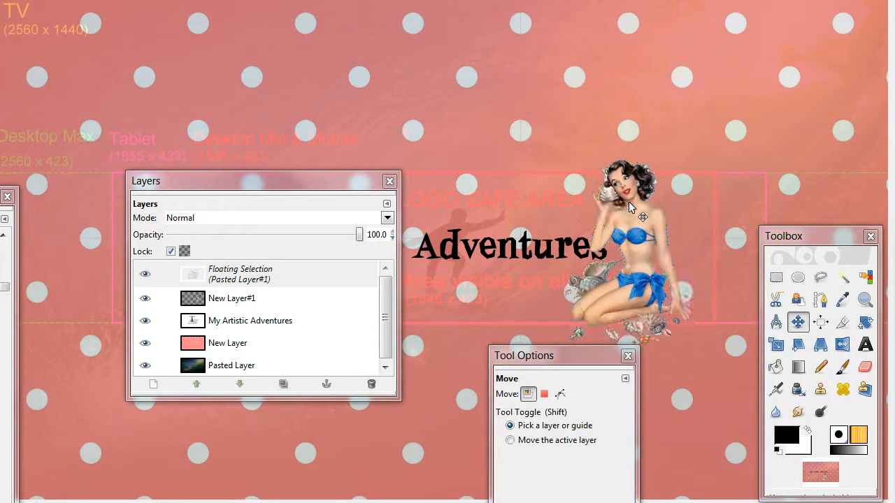
# Scale the woman down further, position her inside the safe area beside "Adventures", and anchor her onto New Layer#1
pyautogui.hotkey('shift', 't')
pyautogui.moveTo(563, 163); pyautogui.dragTo(620, 218)
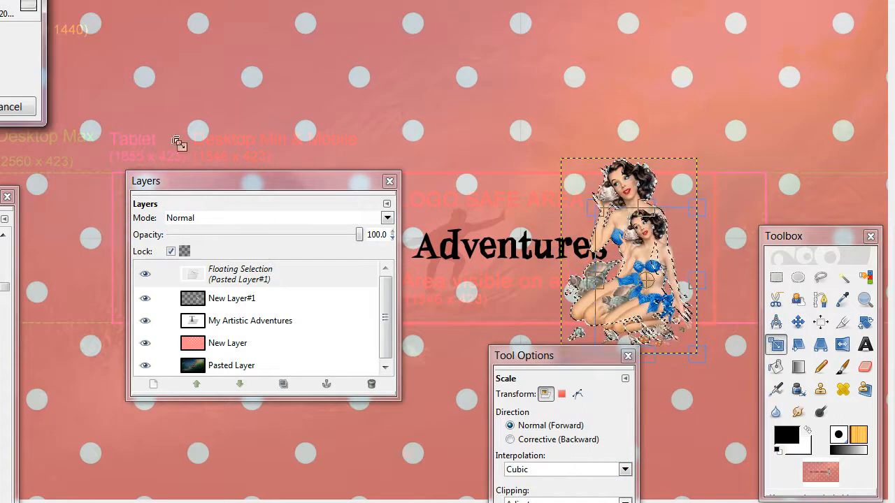
pyautogui.press('Return')
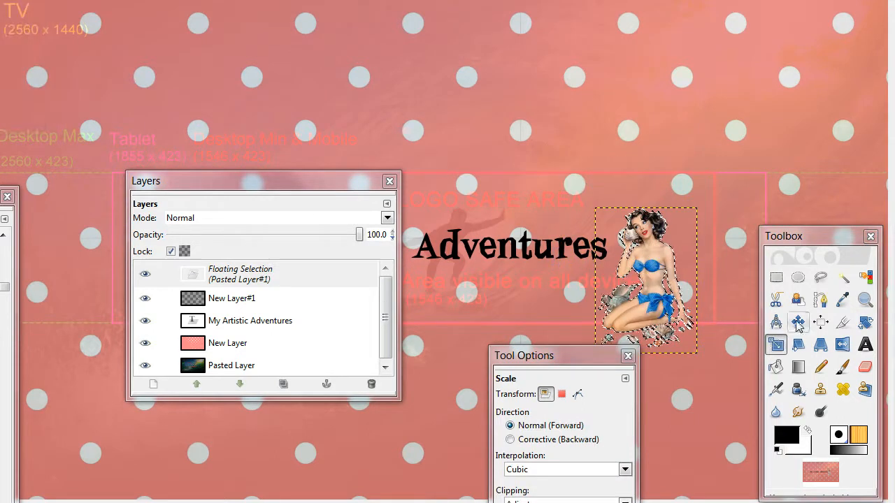
pyautogui.click(798, 321)
pyautogui.moveTo(659, 275); pyautogui.dragTo(657, 243)
pyautogui.click(327, 386)
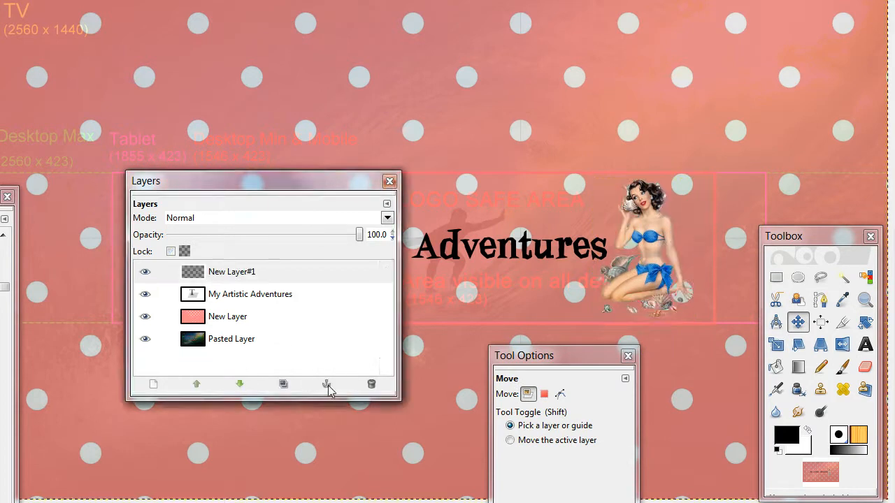
# Set the opacity of the polka-dot background layer, New Layer, to 100 and uncover the full title
pyautogui.moveTo(260, 182); pyautogui.dragTo(224, 202)
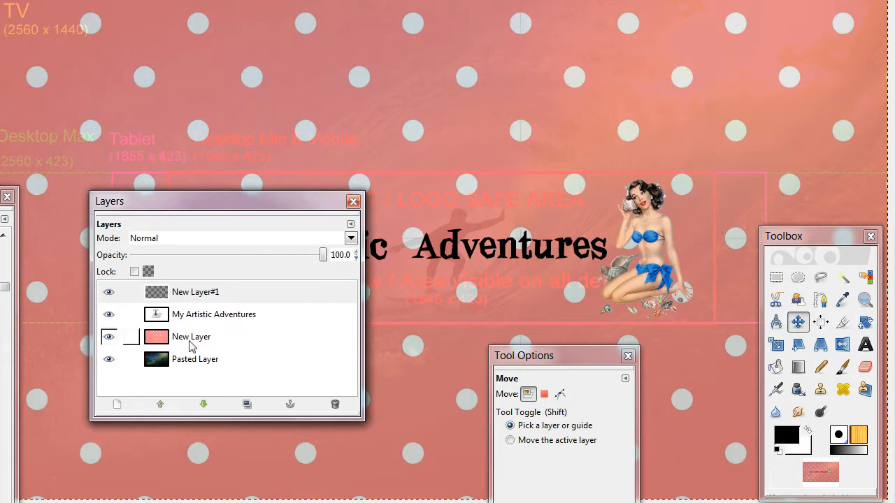
pyautogui.click(190, 342)
pyautogui.moveTo(283, 258); pyautogui.dragTo(335, 255)
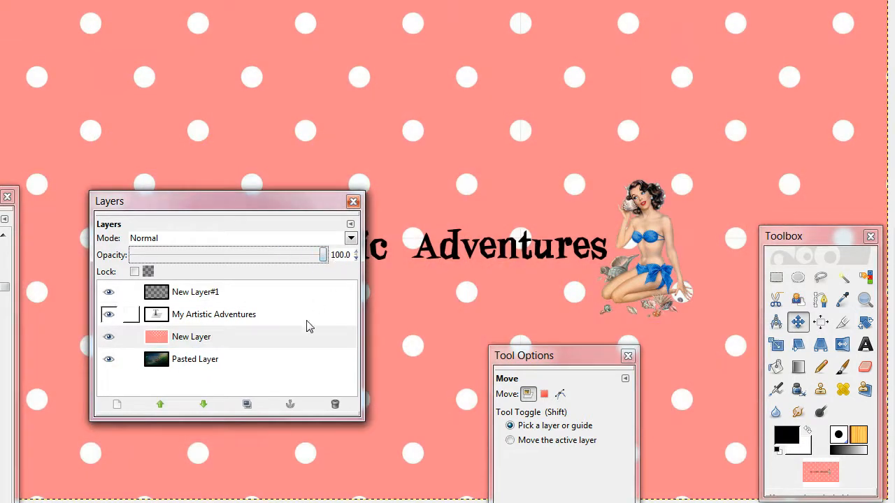
pyautogui.moveTo(269, 204); pyautogui.dragTo(0, 201)
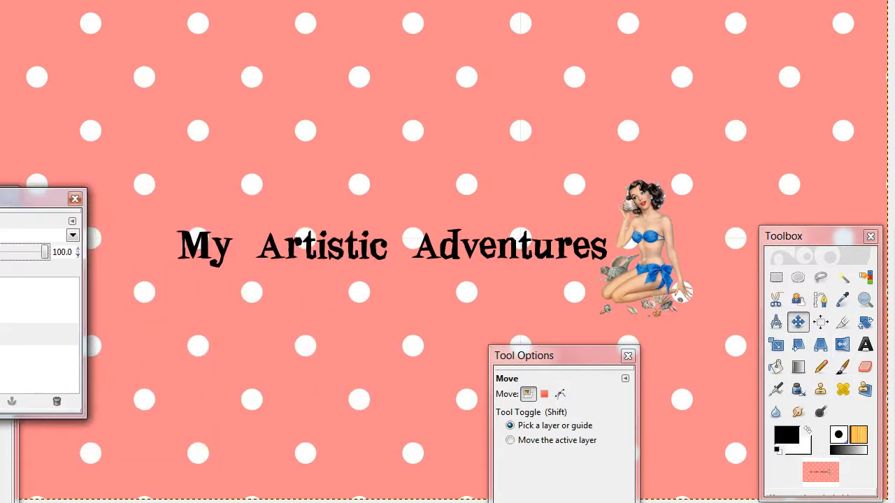
# Copy the visible content of the channel art and paste it as a new image
pyautogui.rightClick(195, 83)
pyautogui.moveTo(238, 124)
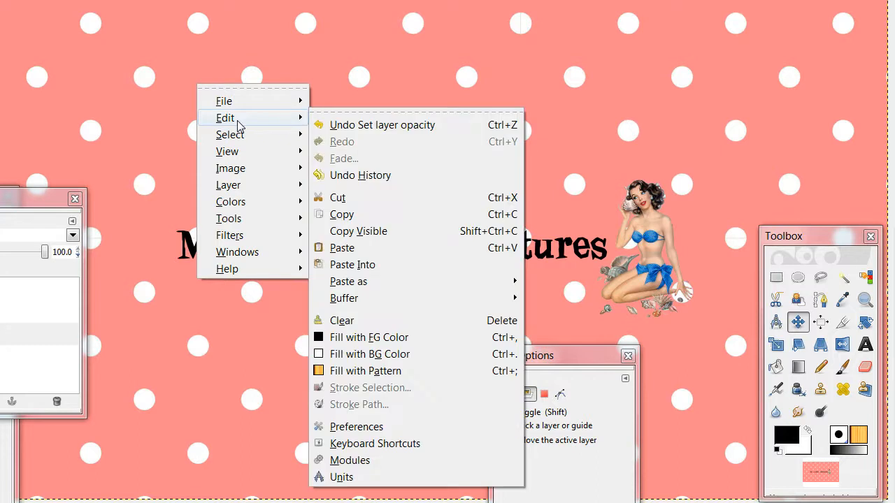
pyautogui.click(367, 238)
pyautogui.rightClick(359, 138)
pyautogui.moveTo(373, 175)
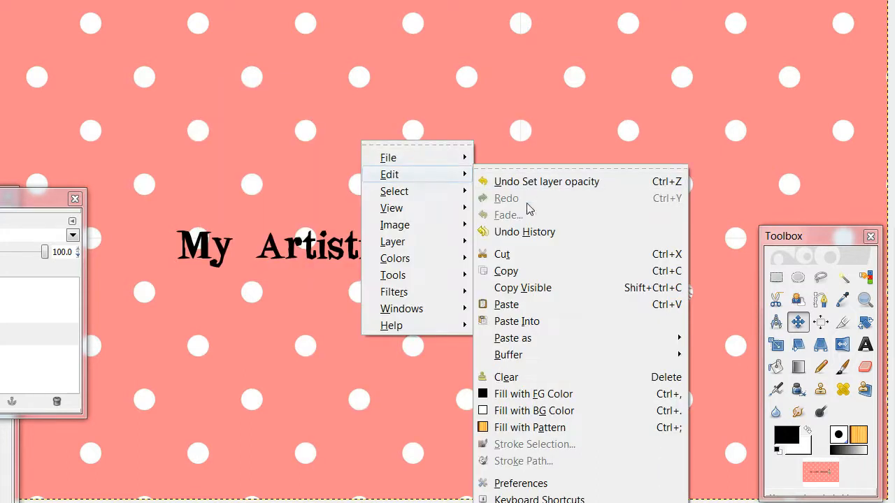
pyautogui.moveTo(517, 339)
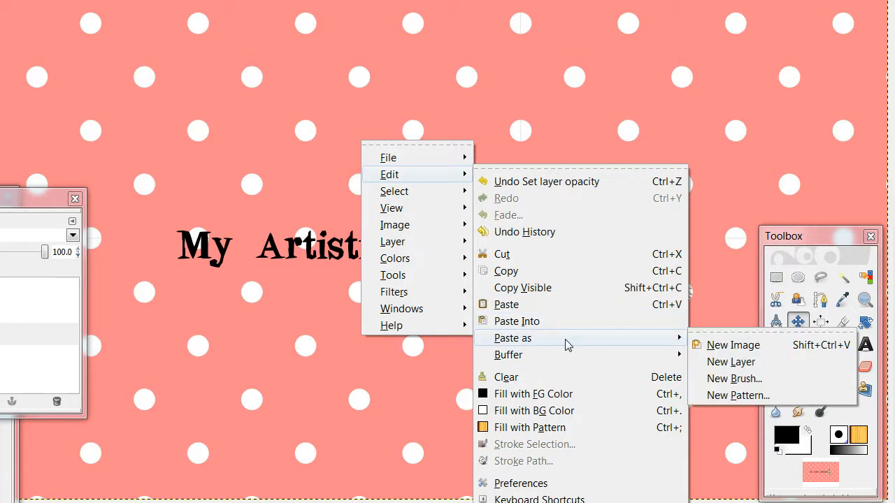
pyautogui.click(712, 345)
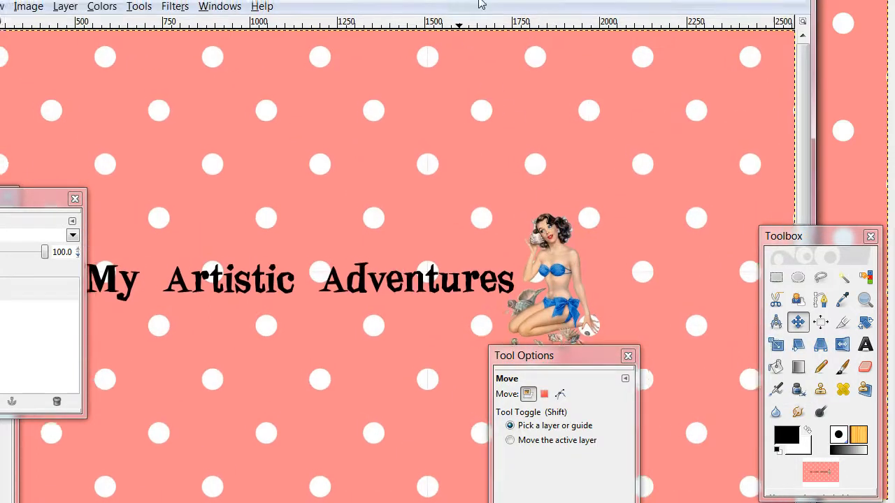
# Save the new image in the Downloads folder as YTCA1.jpg, accepting the flattening export to JPEG
pyautogui.click(21, 51)
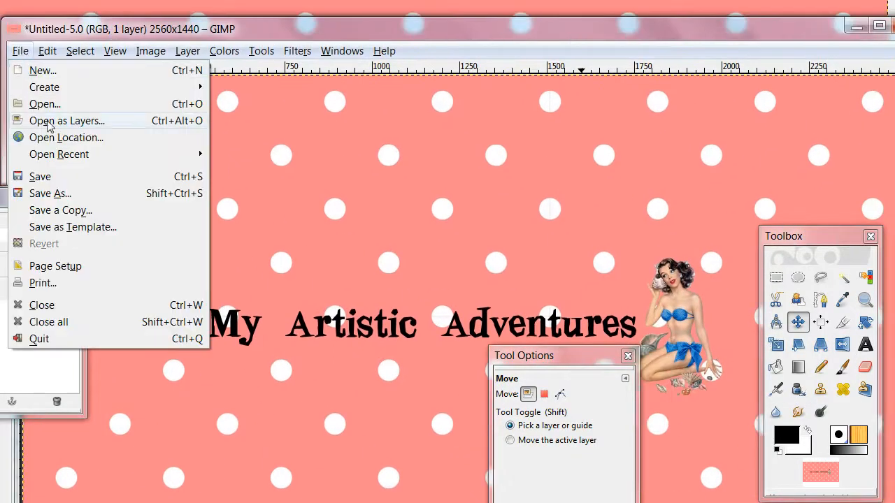
pyautogui.click(49, 194)
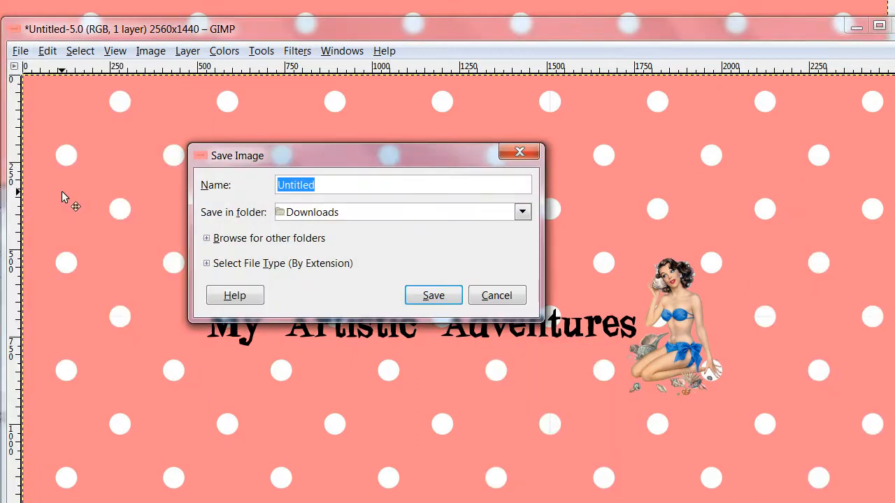
pyautogui.write('YTCA1.jpg')
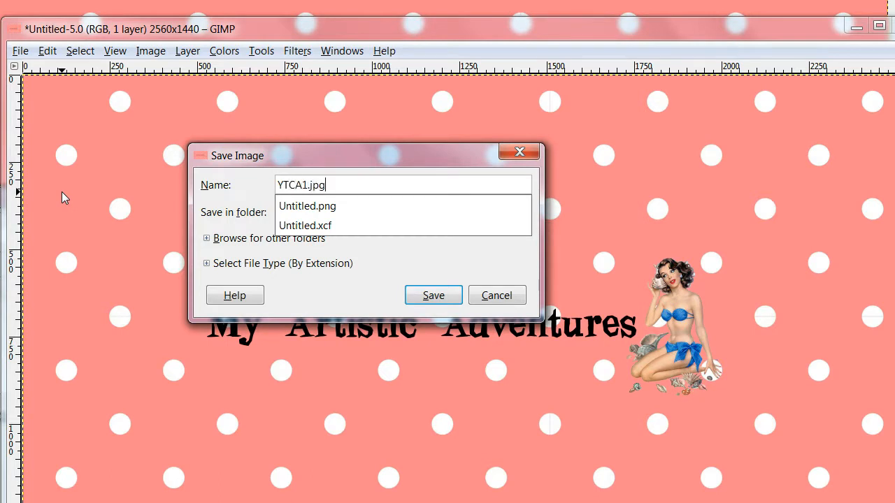
pyautogui.press('Return')
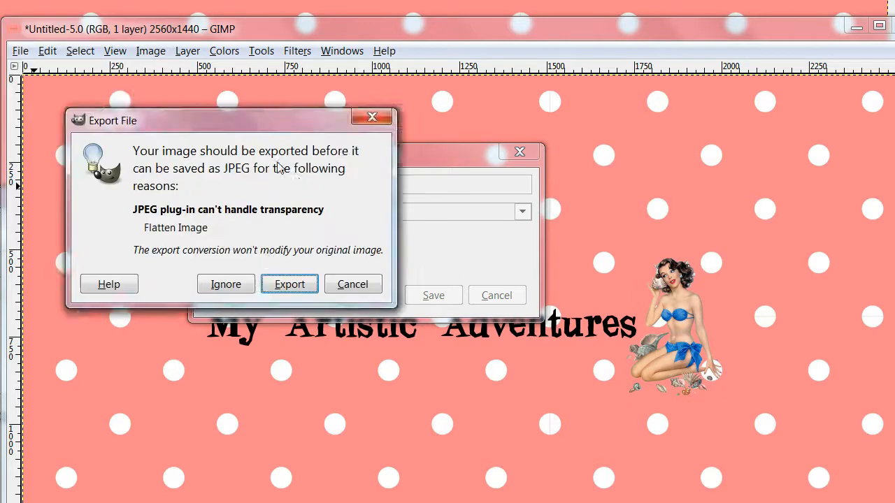
pyautogui.click(381, 341)
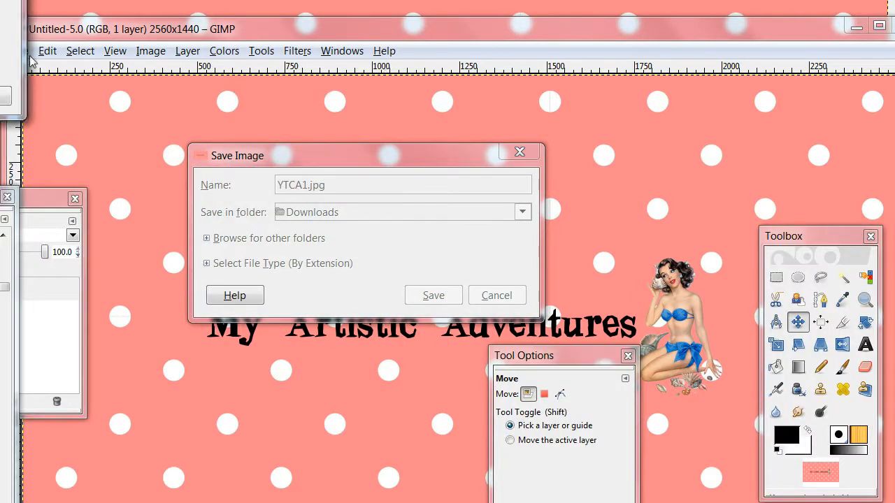
pyautogui.moveTo(280, 165); pyautogui.dragTo(296, 164)
pyautogui.click(247, 310)
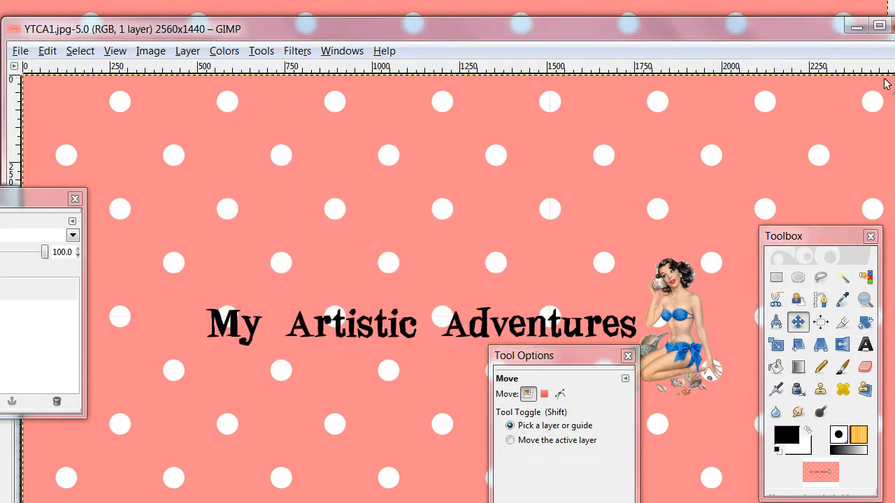
# Switch to the YouTube channel page, start editing the channel art, and open the file chooser for uploading a photo
pyautogui.click(859, 28)
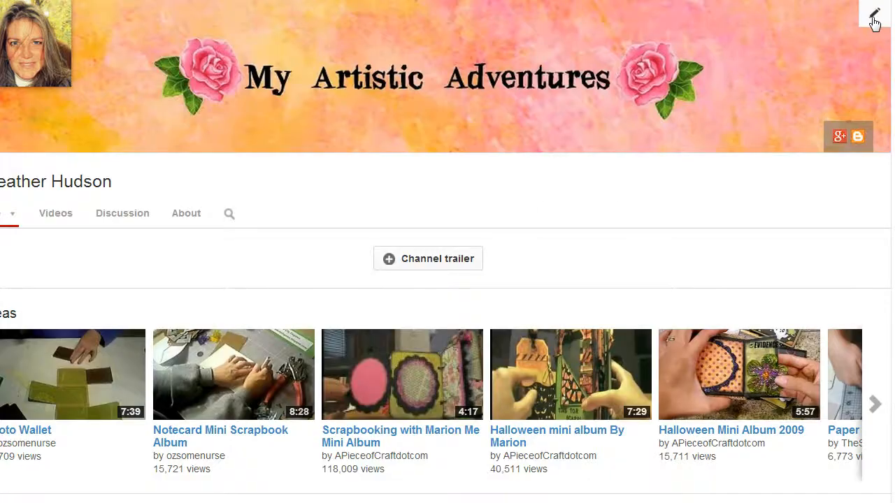
pyautogui.click(874, 21)
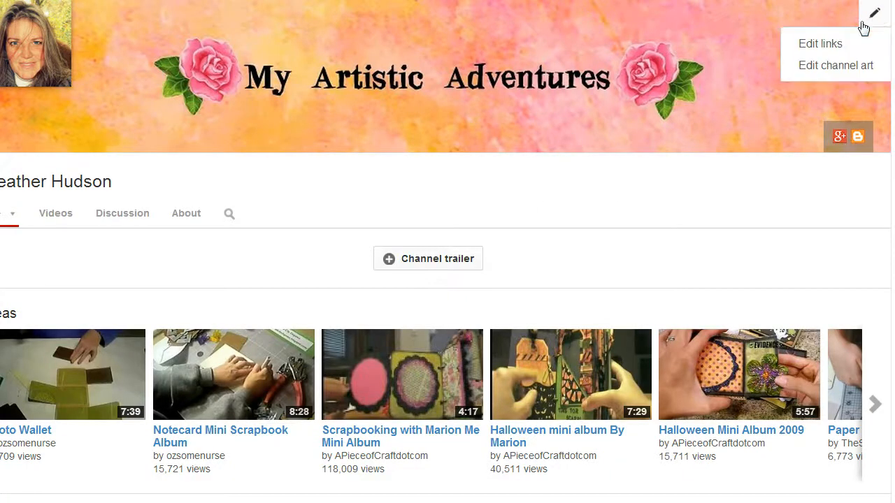
pyautogui.click(819, 64)
pyautogui.click(542, 280)
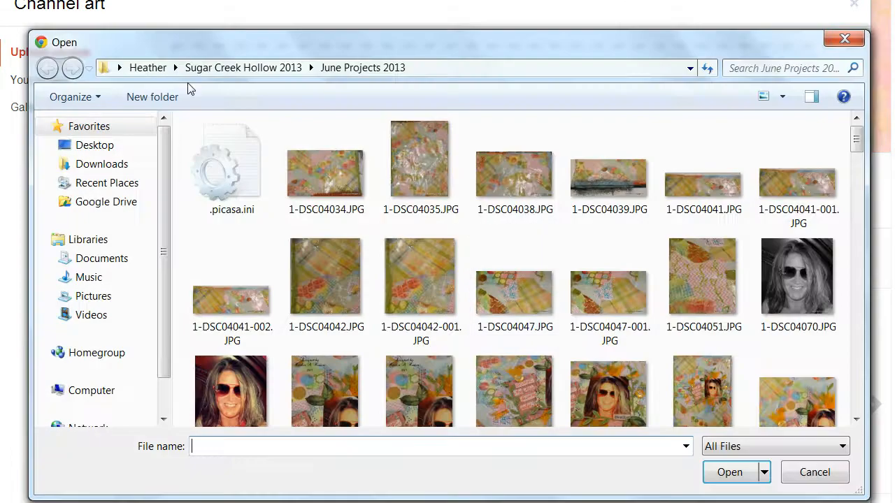
# Find YTCA1.jpg in the personal user folder with a date-modified search, upload it, and open its crop adjustment
pyautogui.click(148, 67)
pyautogui.click(745, 68)
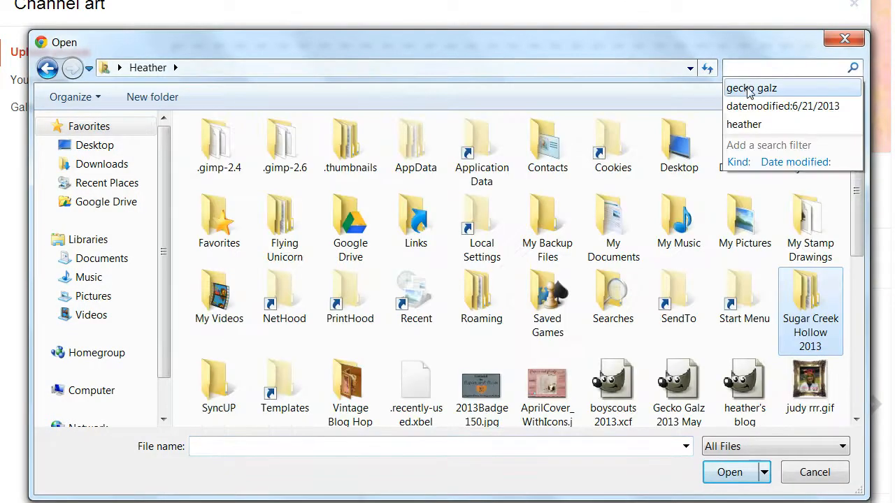
pyautogui.click(785, 165)
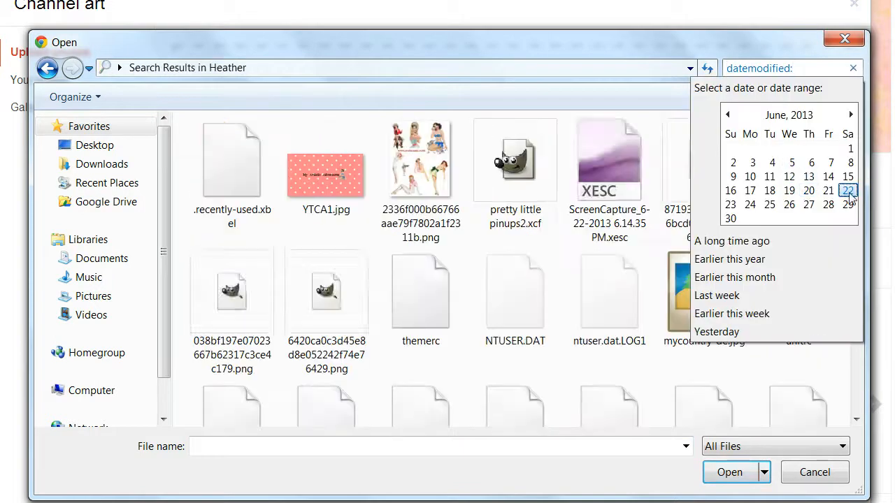
pyautogui.click(344, 178)
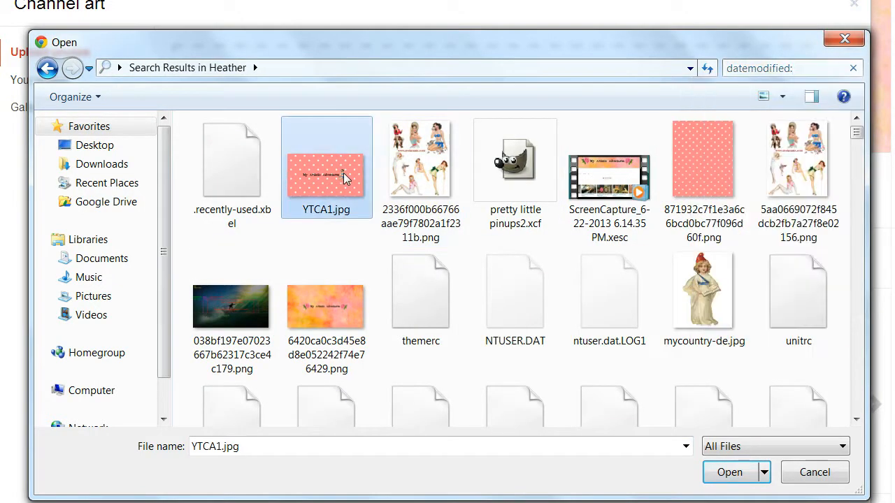
pyautogui.click(732, 478)
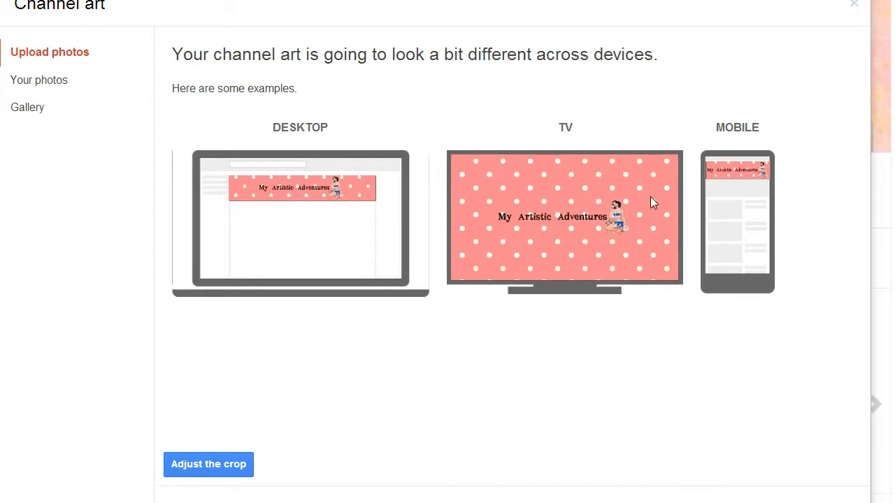
pyautogui.click(214, 467)
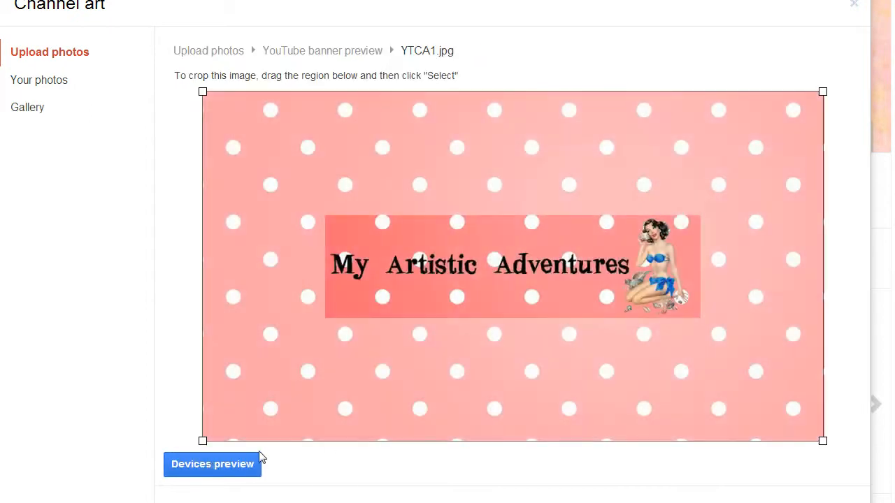